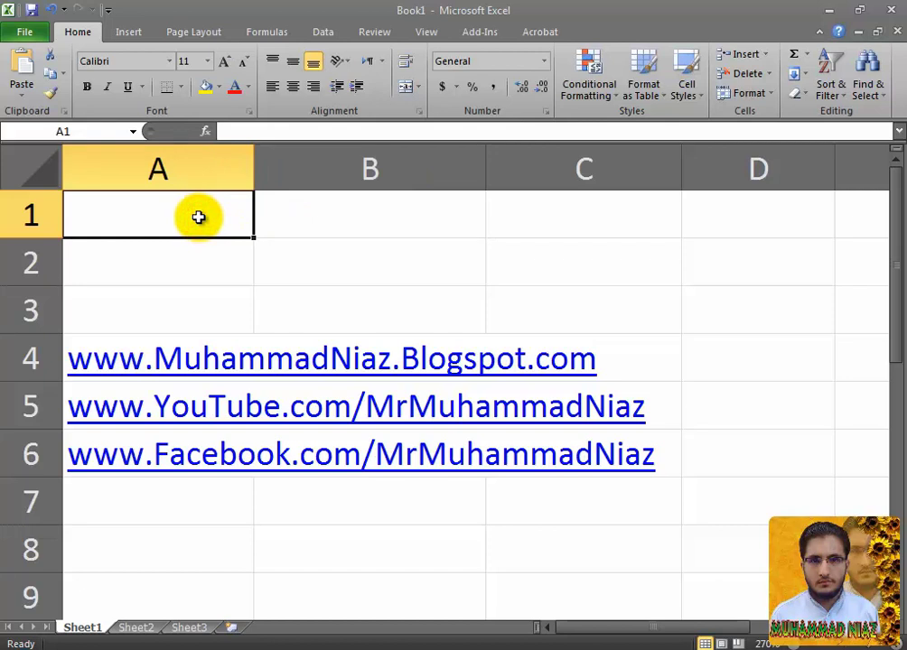
Step: Enter the person's name in cell A1 and open the Format Cells dialog for that cell
text(Niaz)
key(Return)
click(198, 214)
right_click(185, 219)
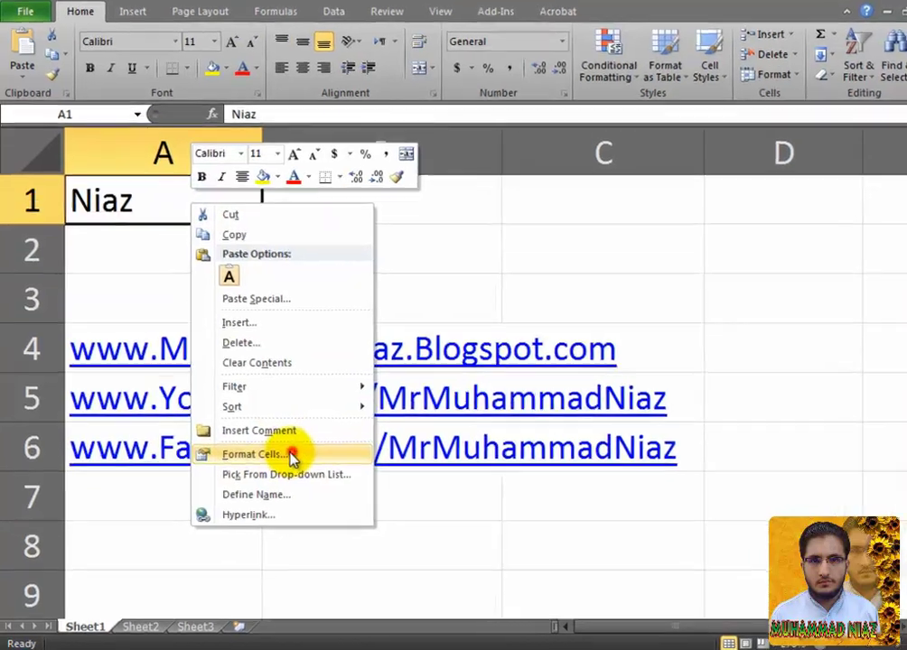
click(287, 460)
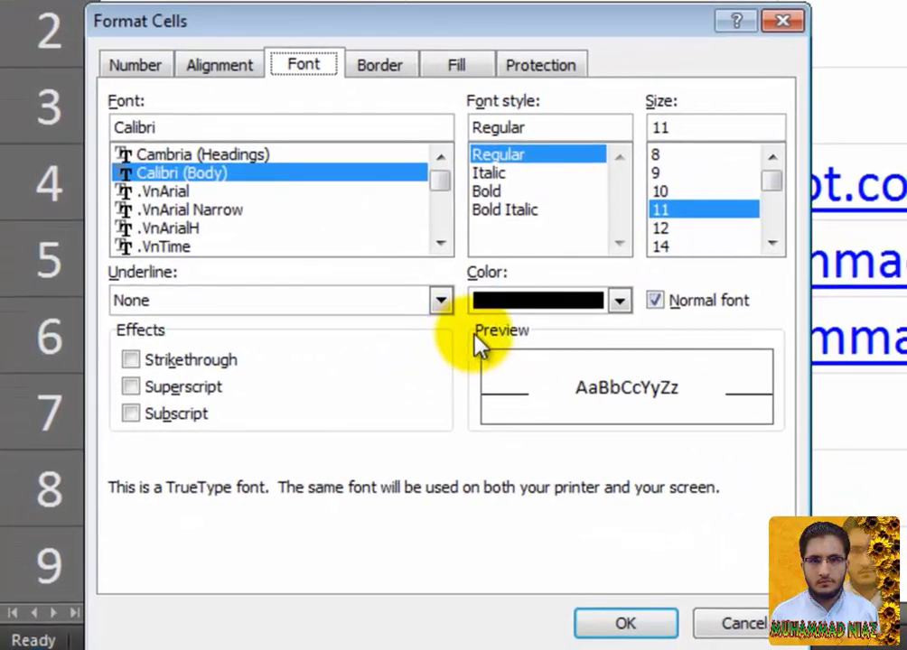
Step: Look over the number and alignment settings, and choose the Freefrm710 BT font for cell A1
click(156, 67)
click(205, 74)
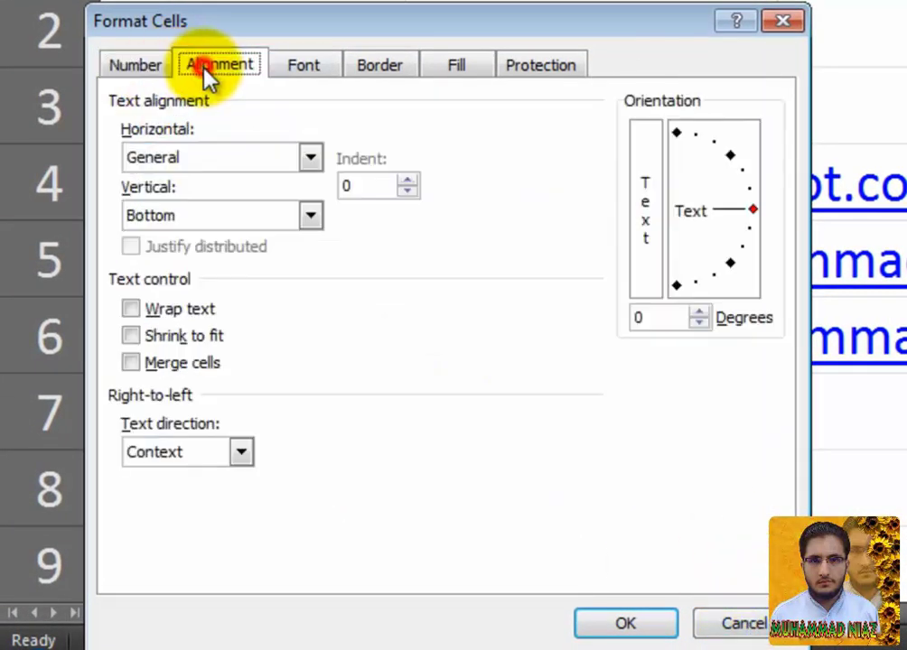
click(295, 79)
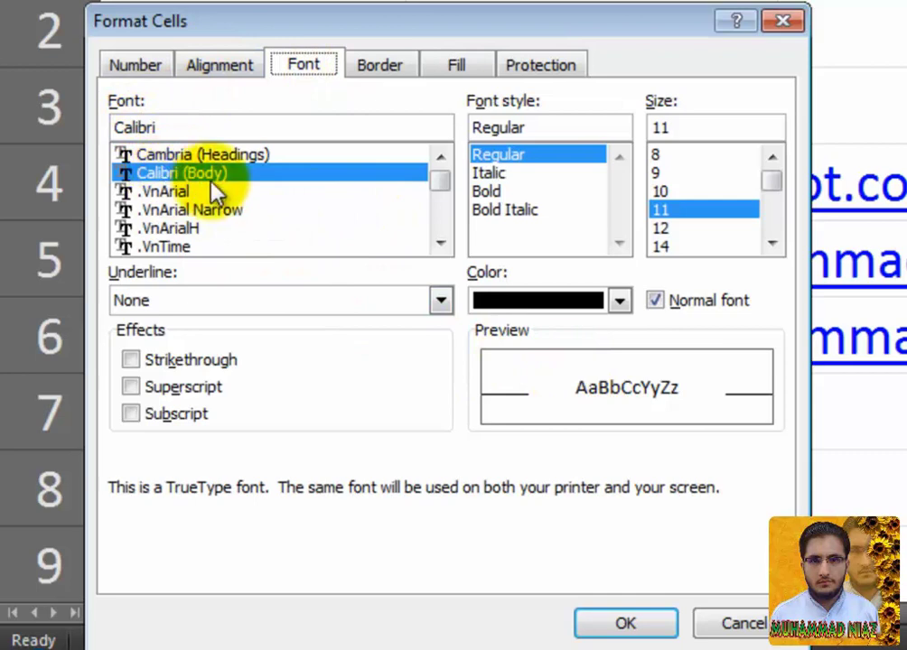
drag(442, 184, 445, 195)
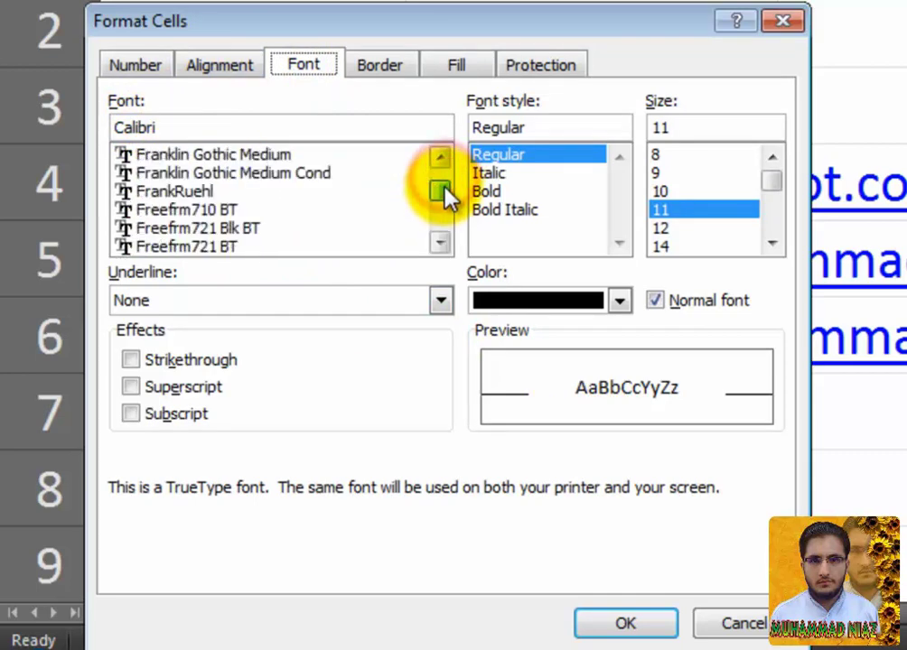
click(369, 228)
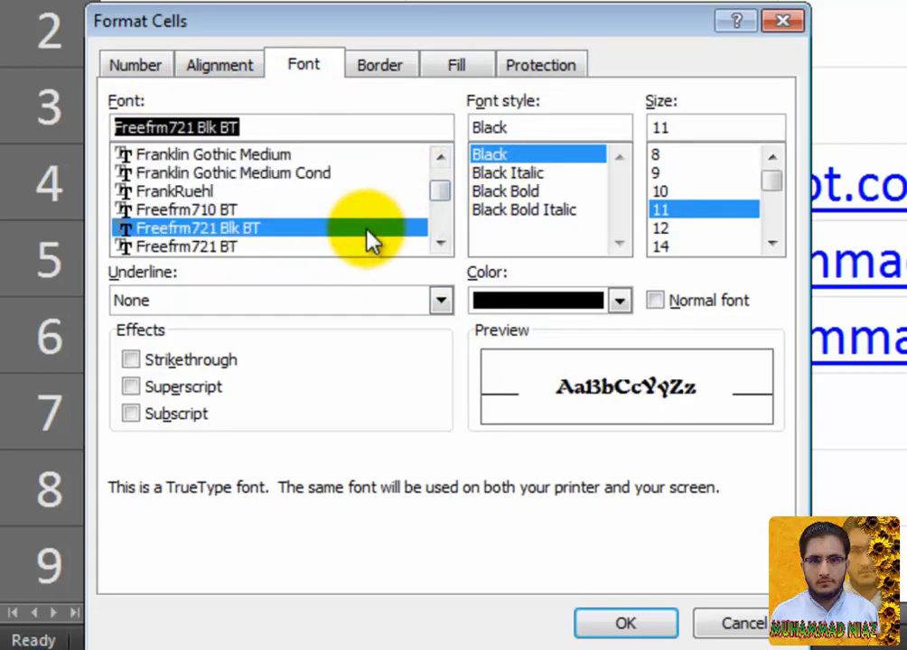
click(298, 210)
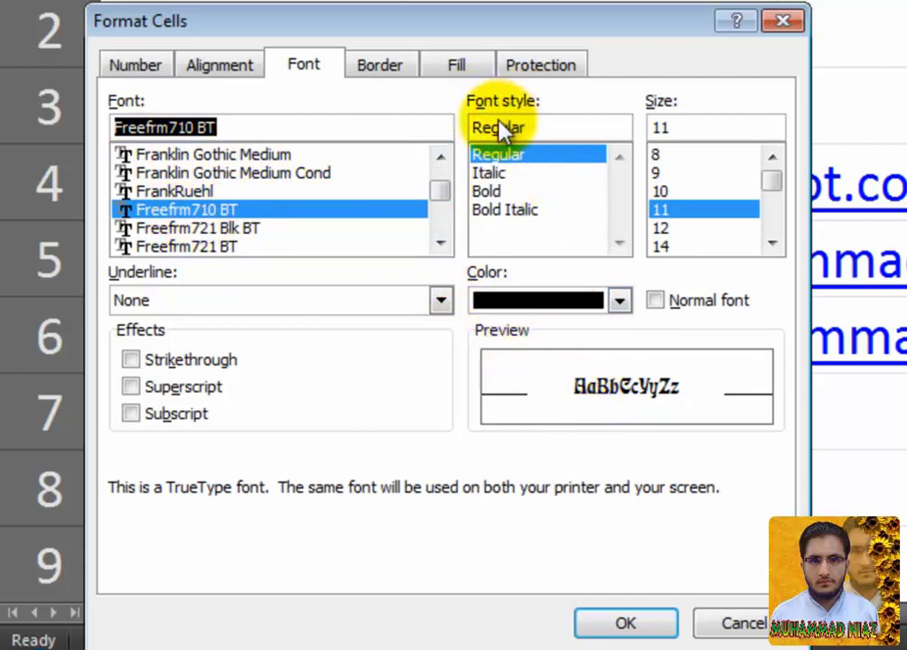
Step: Try the Italic, Regular and Bold font styles in the preview, and set the style to Bold Italic
click(535, 174)
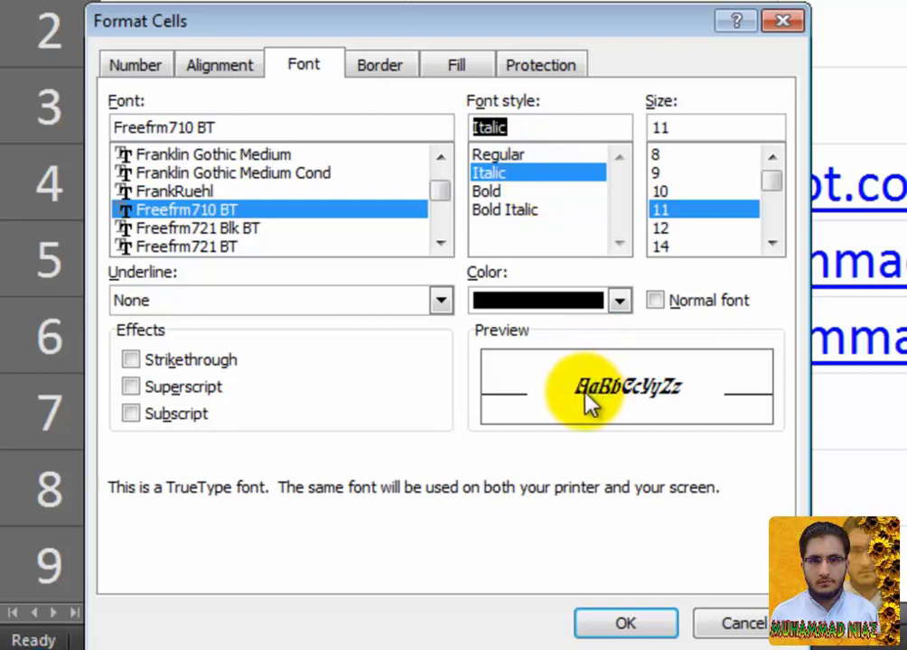
click(543, 154)
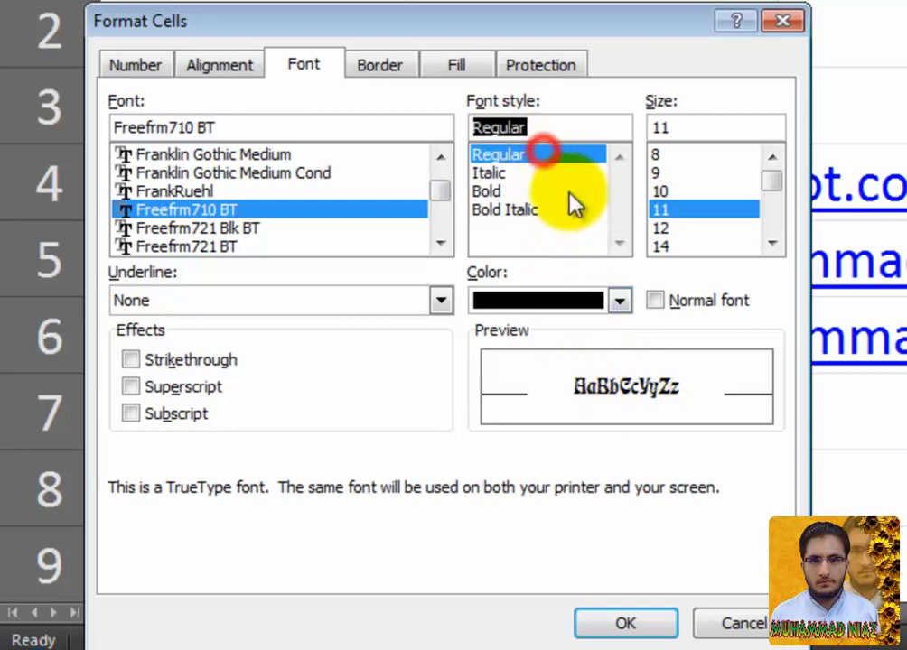
click(603, 389)
click(546, 173)
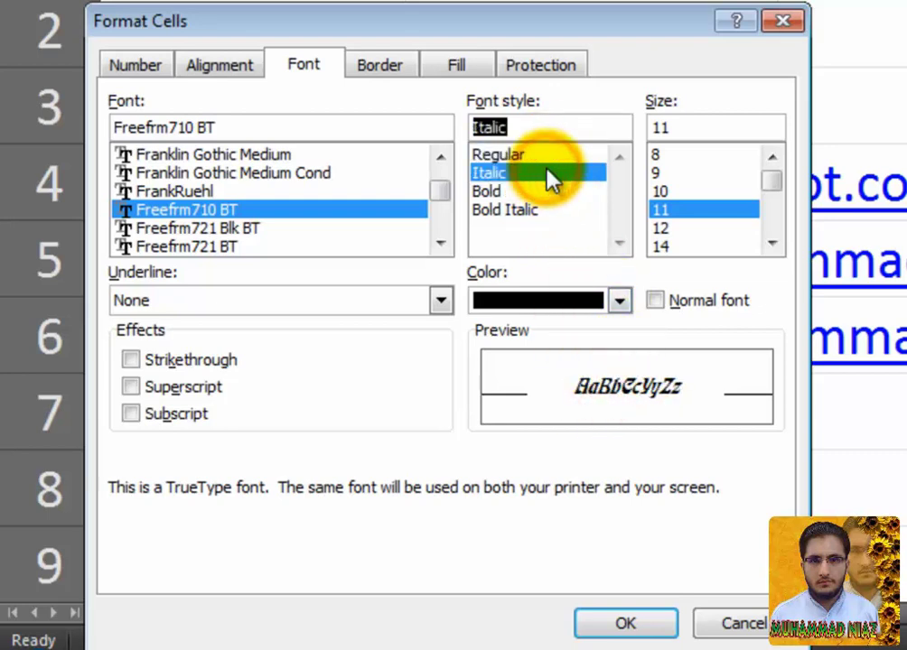
click(524, 192)
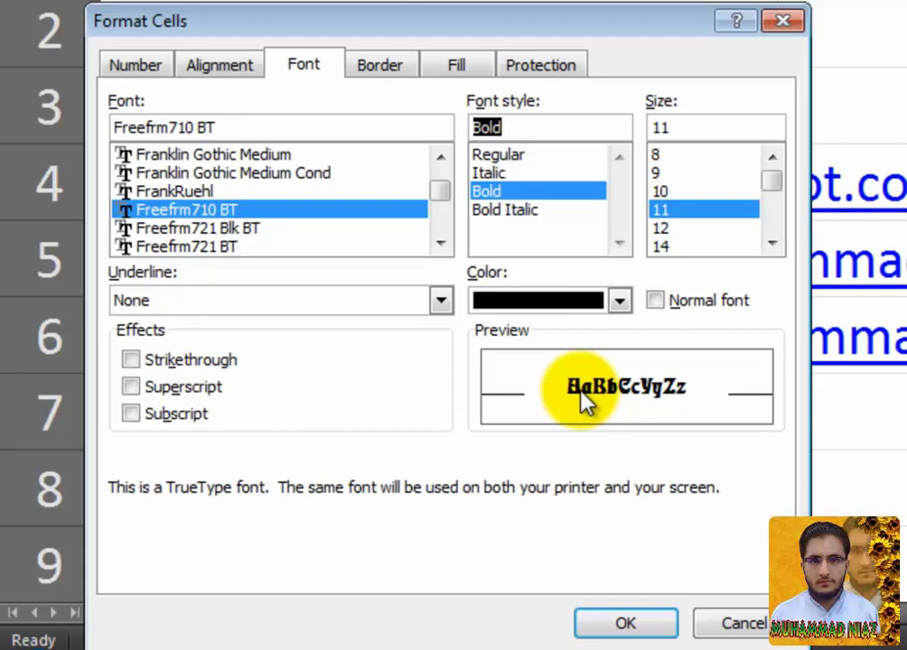
click(512, 214)
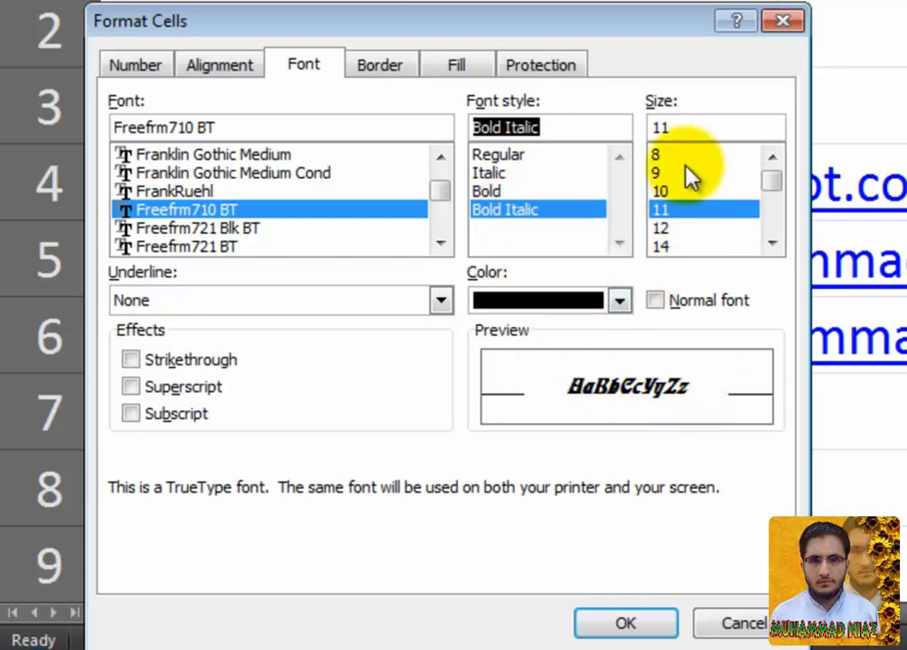
Step: Try font sizes 72 and 100 in the preview, and set the font size to 14
click(771, 242)
click(771, 242)
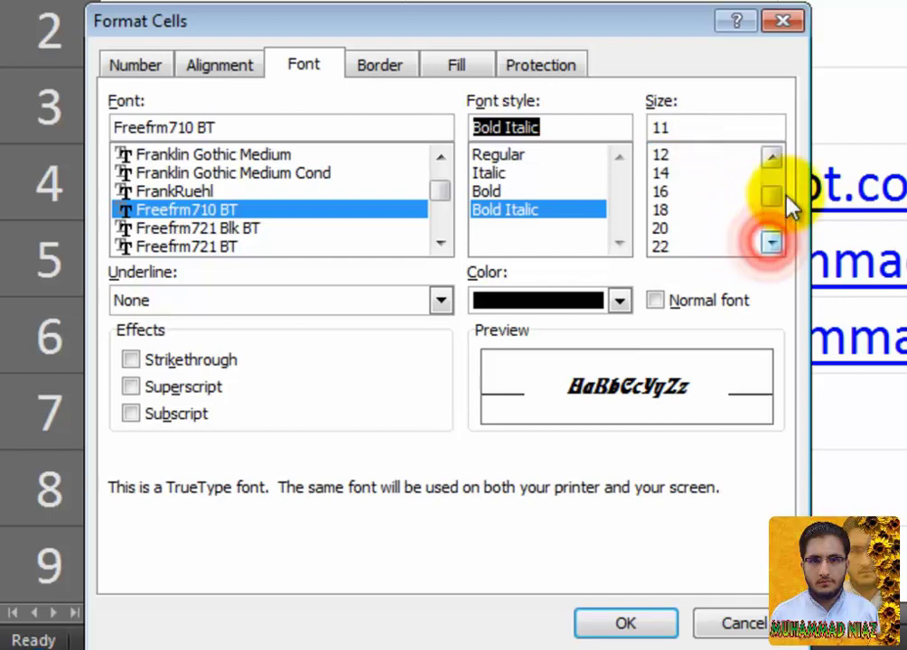
drag(775, 194, 772, 236)
click(728, 245)
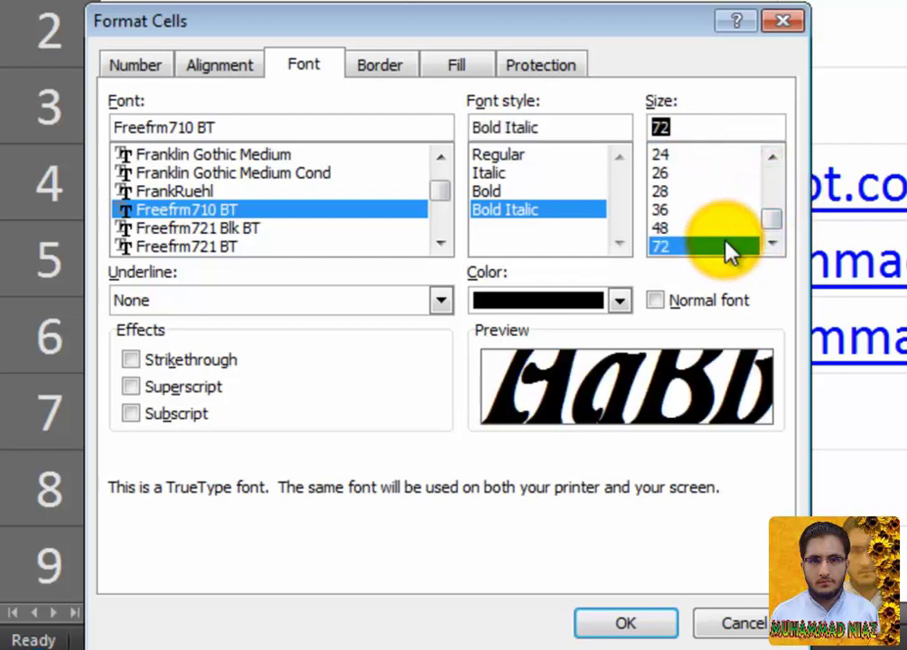
click(771, 223)
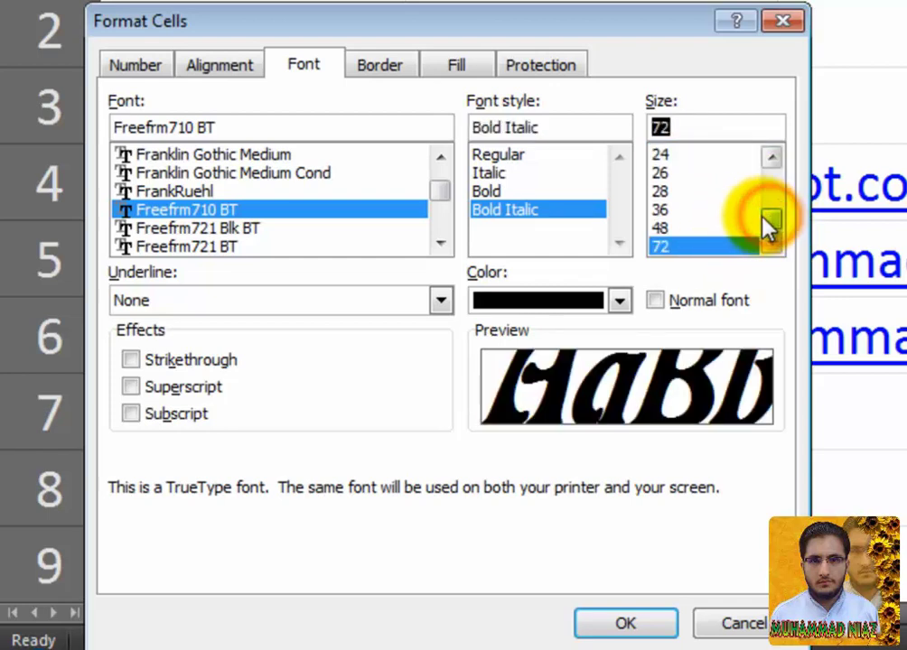
drag(692, 128, 581, 115)
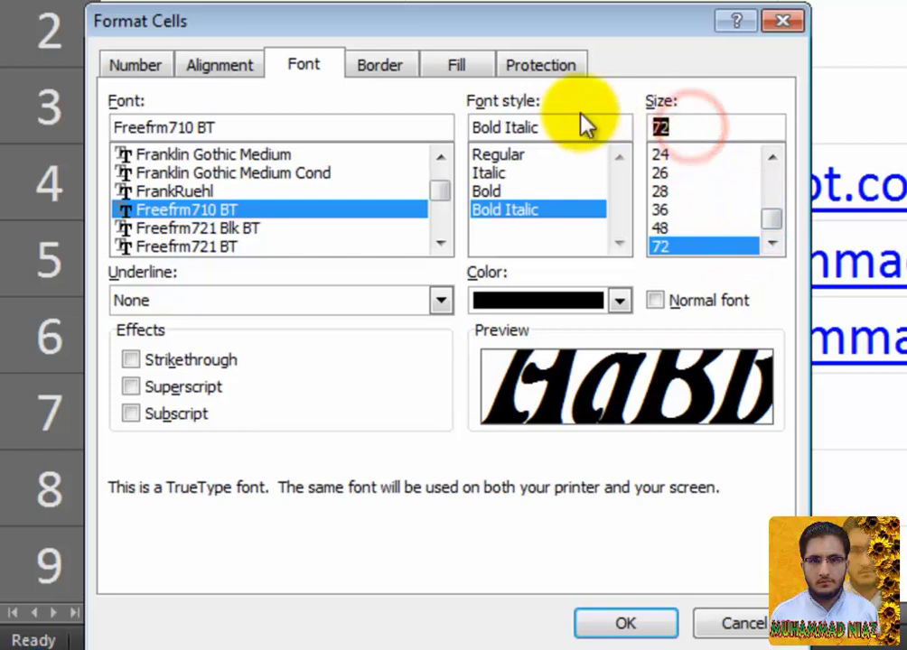
text(100)
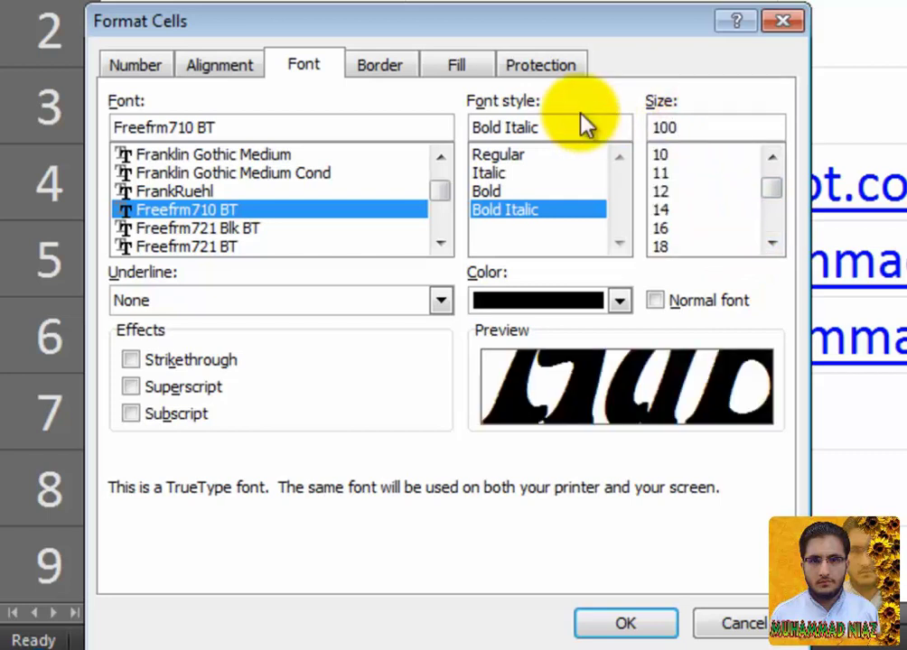
click(700, 213)
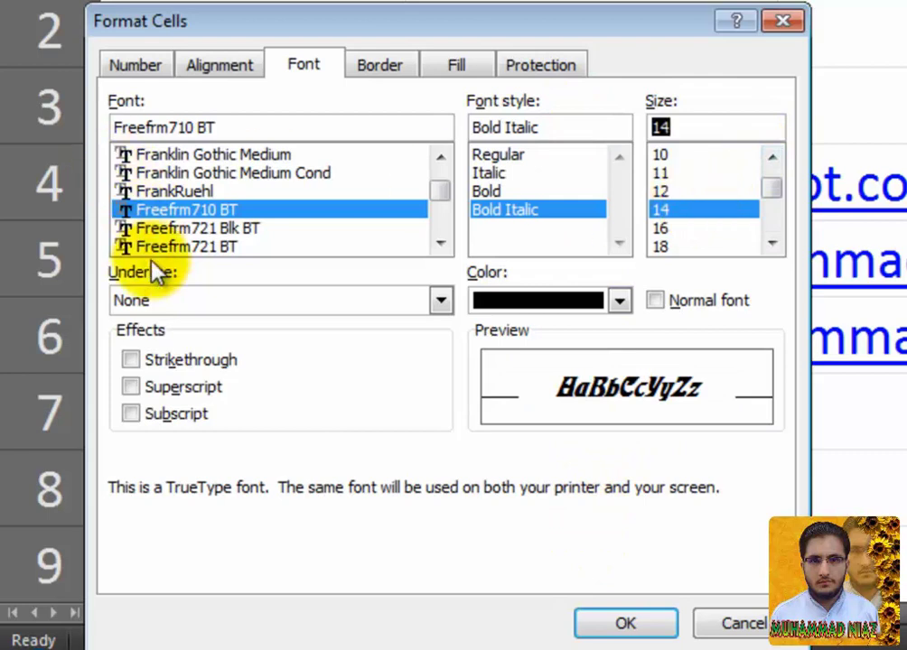
Step: Try the Single, Double, Single Accounting and Double Accounting underlines in the preview, and set the underline back to None
click(172, 303)
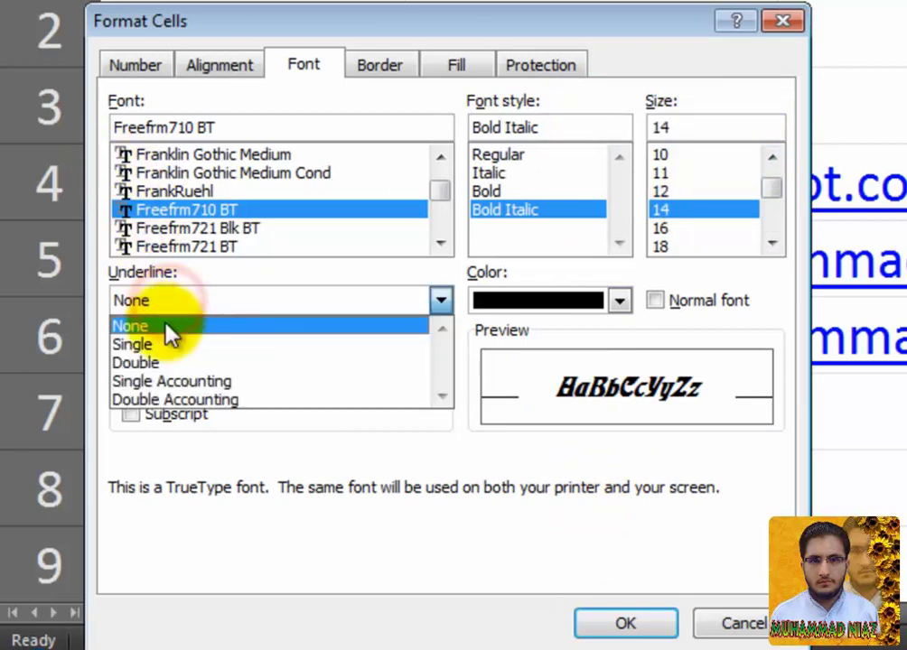
click(158, 344)
click(318, 299)
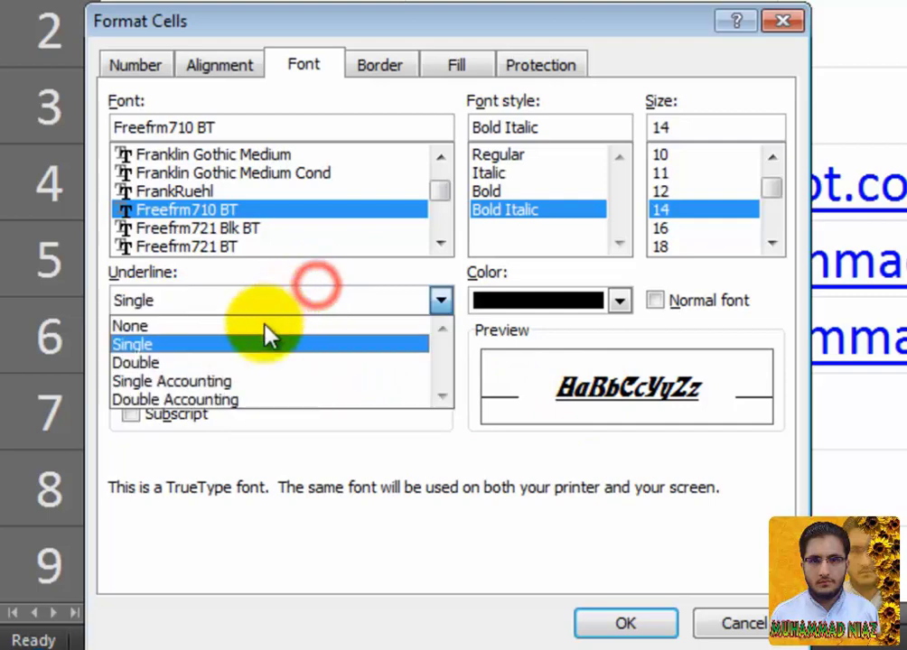
click(228, 363)
click(251, 300)
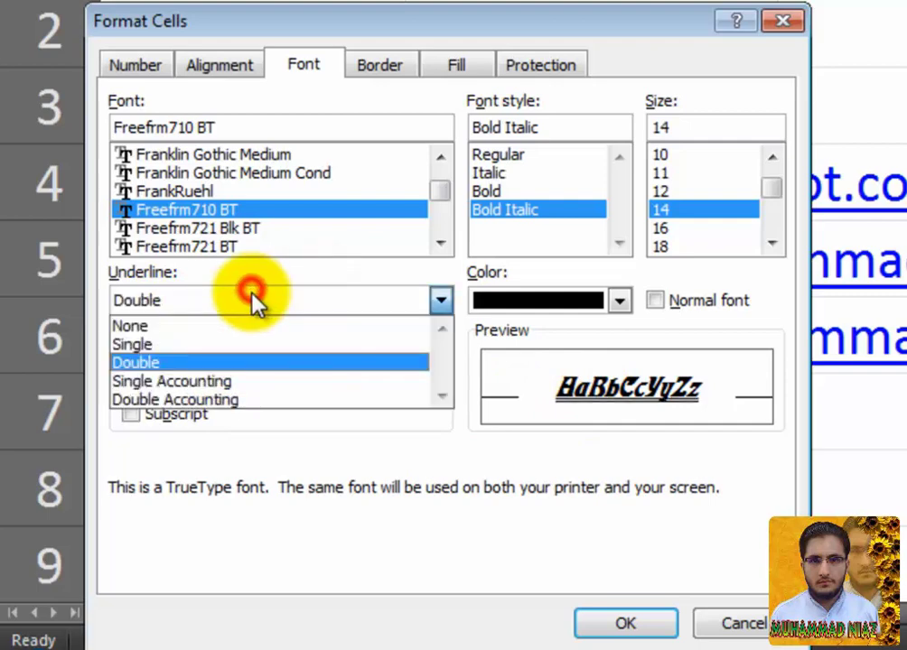
click(210, 394)
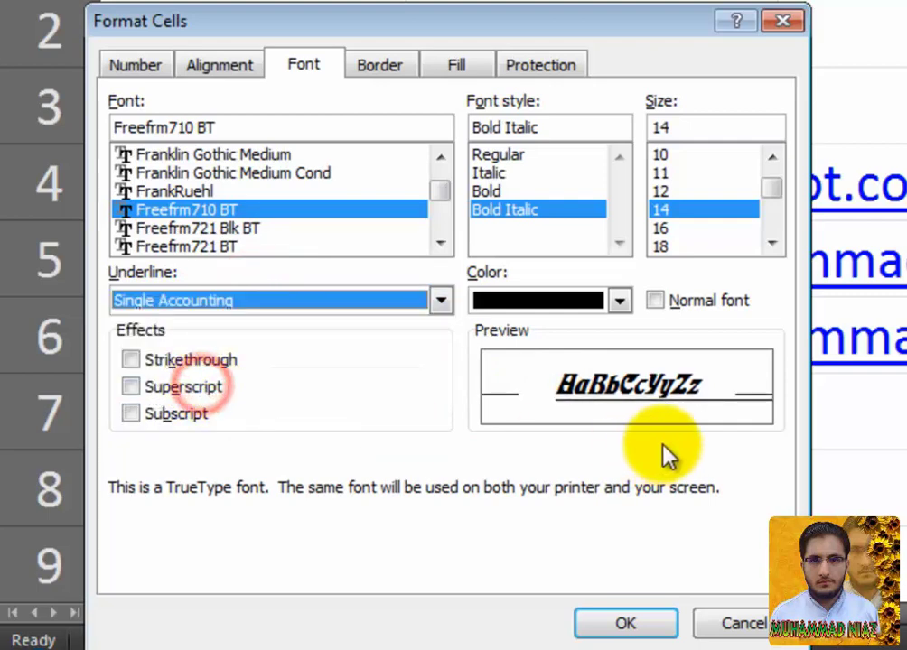
click(383, 304)
click(305, 399)
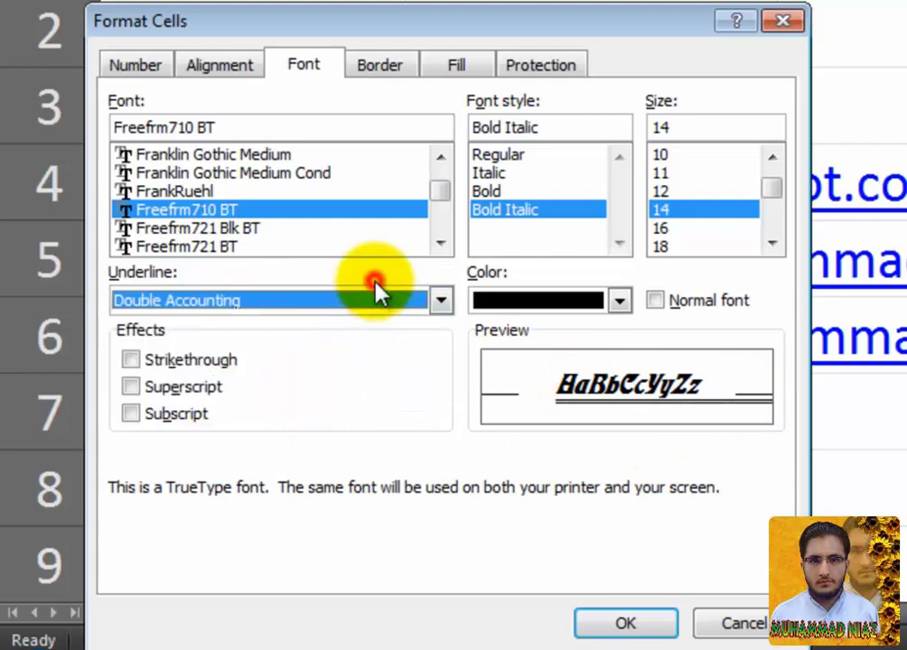
click(361, 302)
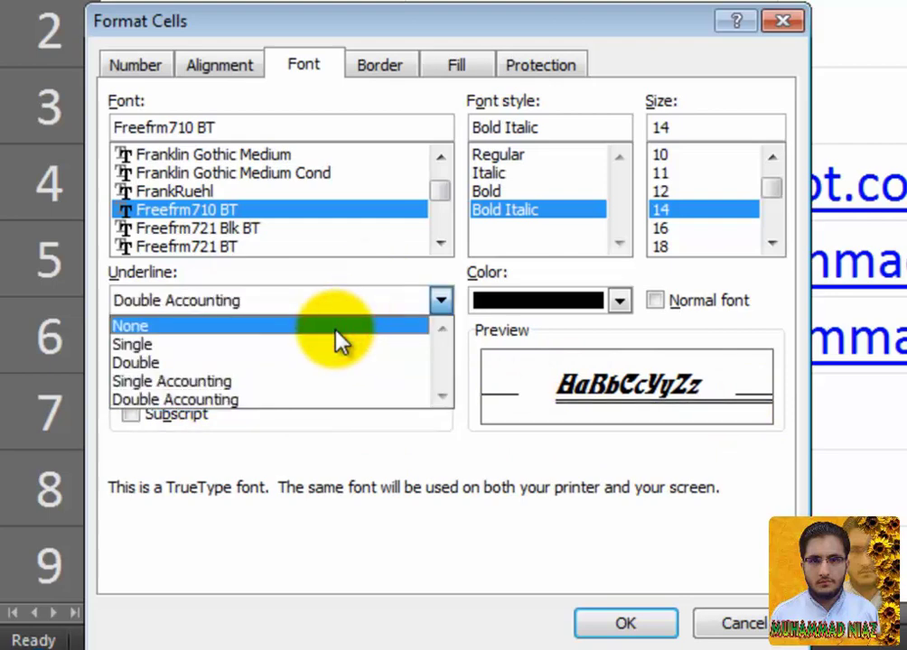
click(335, 327)
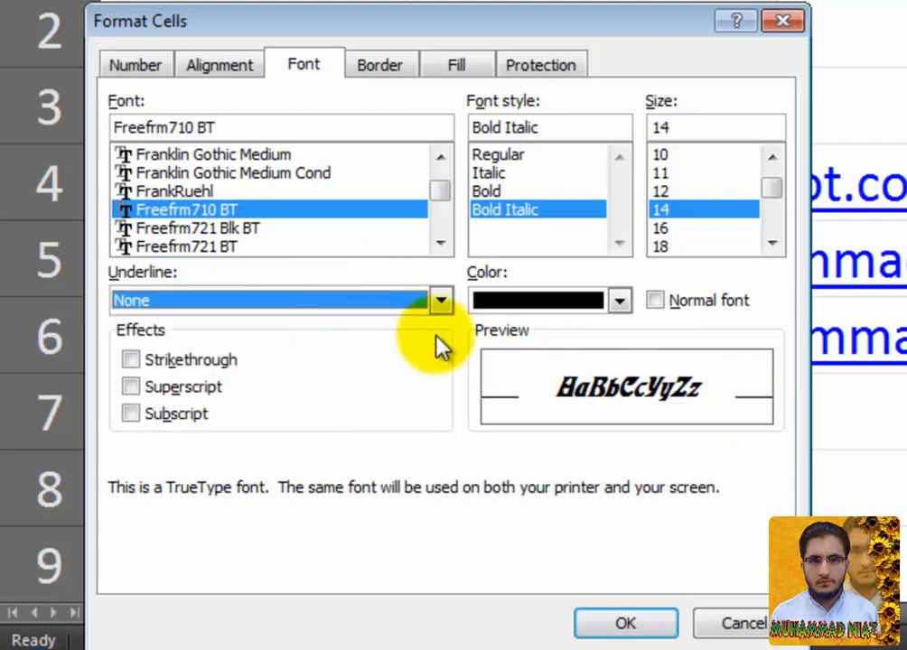
Step: Set the font color of the cell text to the standard purple
click(553, 307)
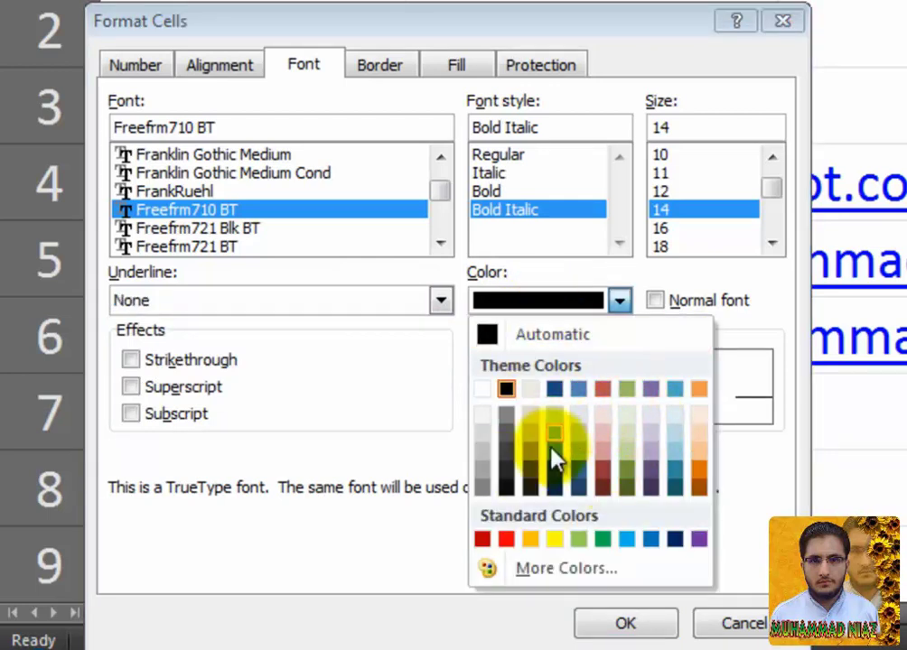
click(690, 532)
click(697, 542)
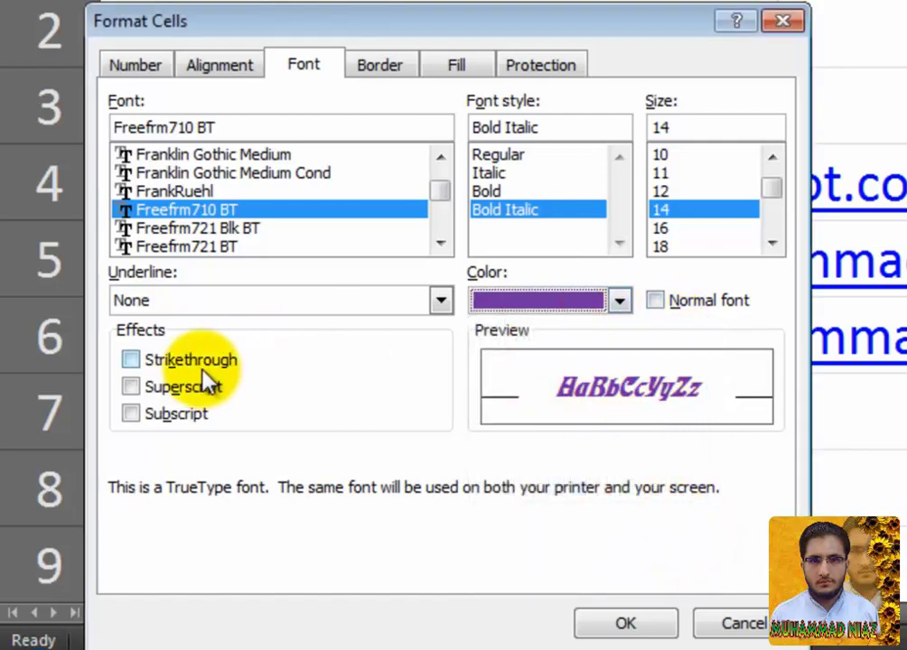
Step: Try the Strikethrough, Superscript and Subscript effects one at a time, turning each off again
click(131, 360)
click(130, 360)
click(130, 388)
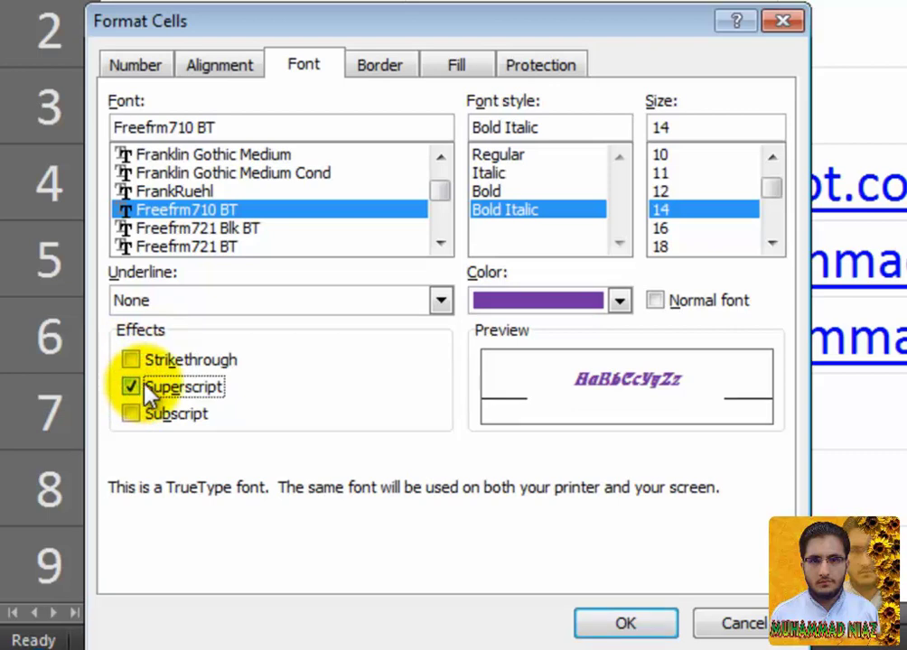
click(133, 389)
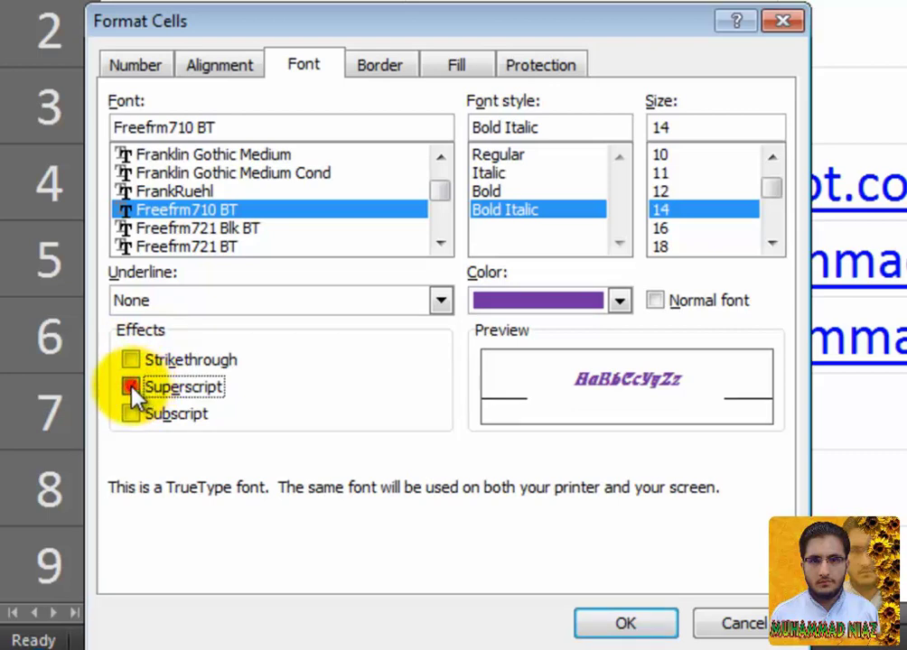
click(133, 414)
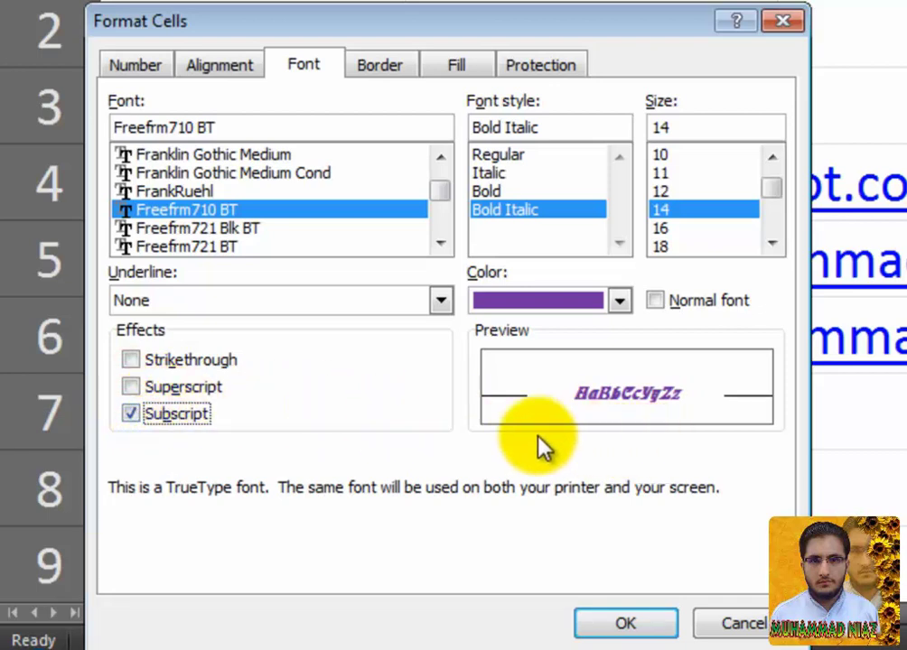
click(167, 415)
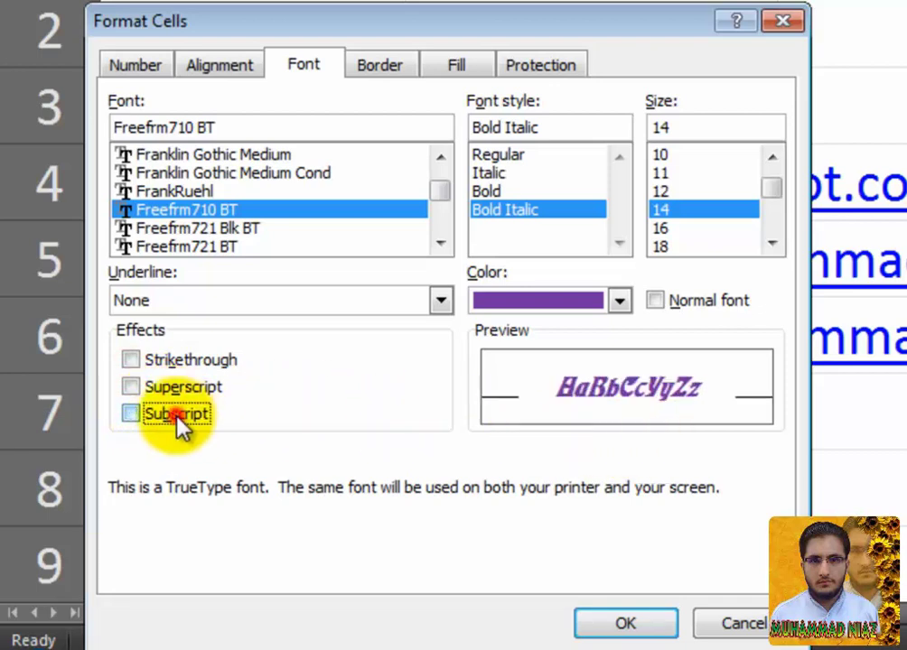
Step: Reset the text to the normal font and preview the .VnArialH, .VnTimeH, Kartika, Khmer UI, KaiTi and Juice ITC fonts
click(717, 303)
click(717, 302)
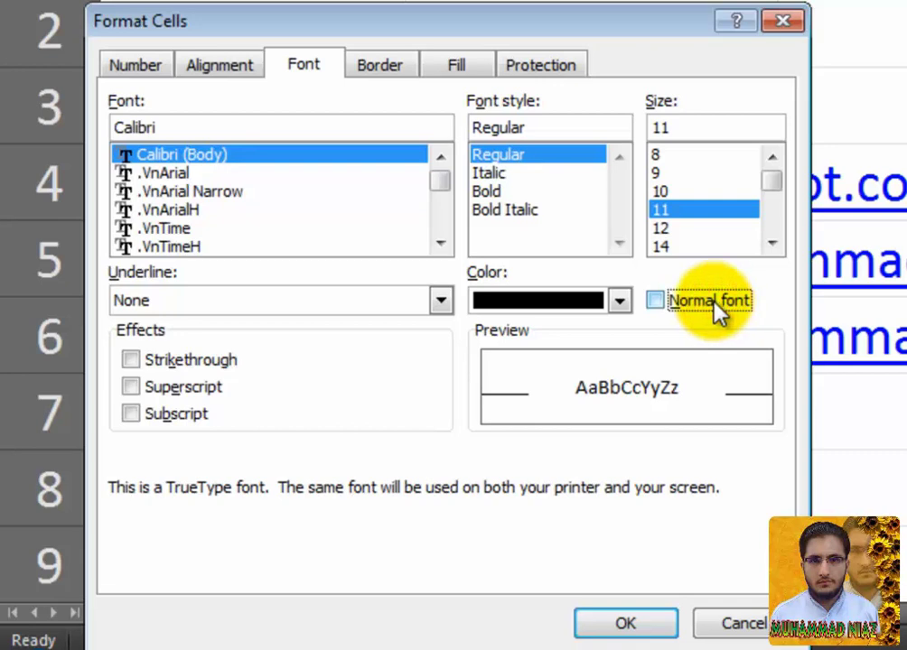
click(277, 211)
click(273, 246)
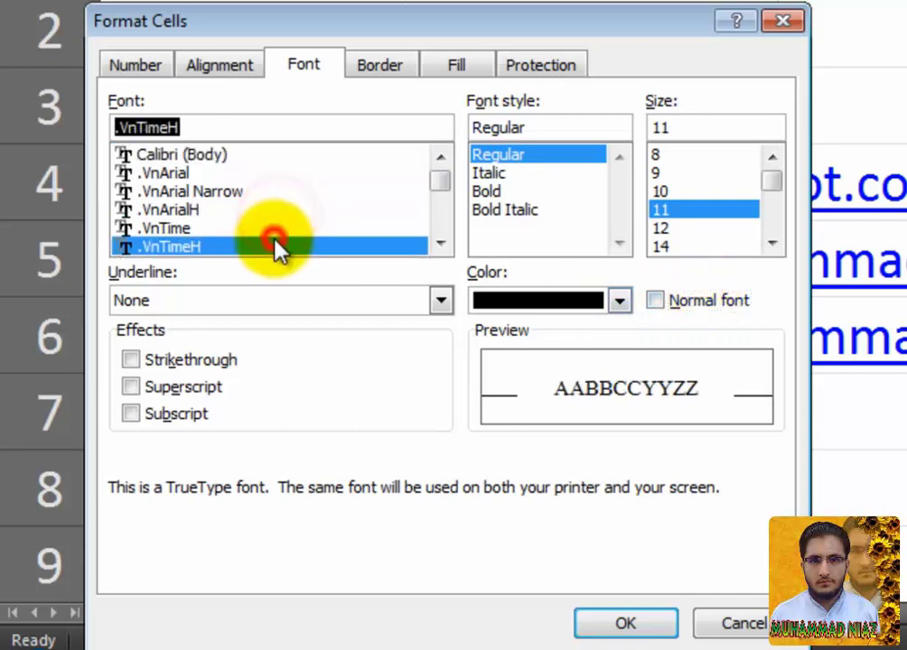
drag(440, 181, 440, 194)
click(353, 229)
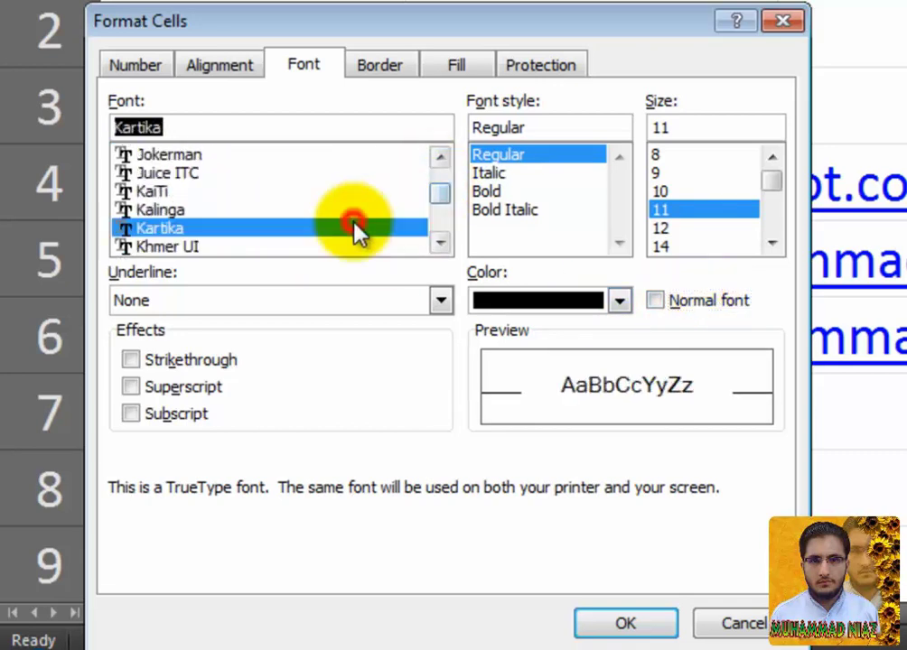
click(325, 245)
click(300, 189)
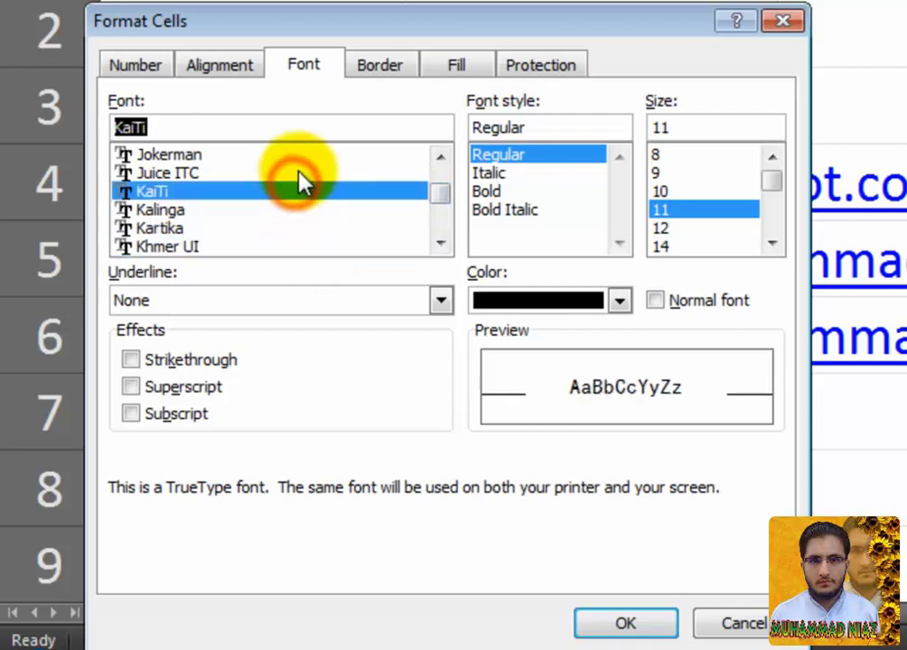
click(301, 173)
Step: Set the font of the cell text to VNI-Diudang with the Bold Italic style
drag(436, 193, 440, 222)
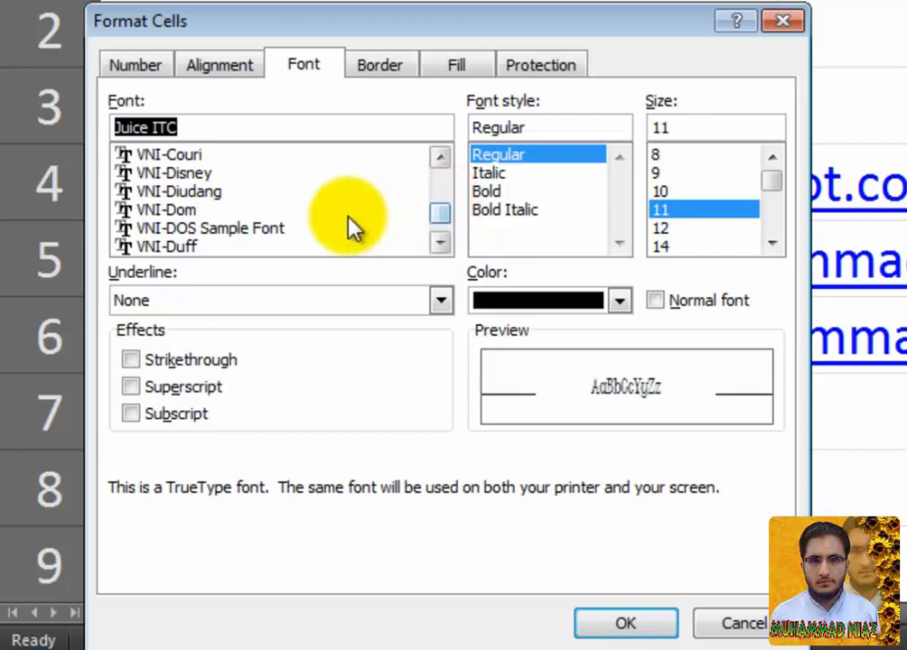
click(331, 227)
click(331, 194)
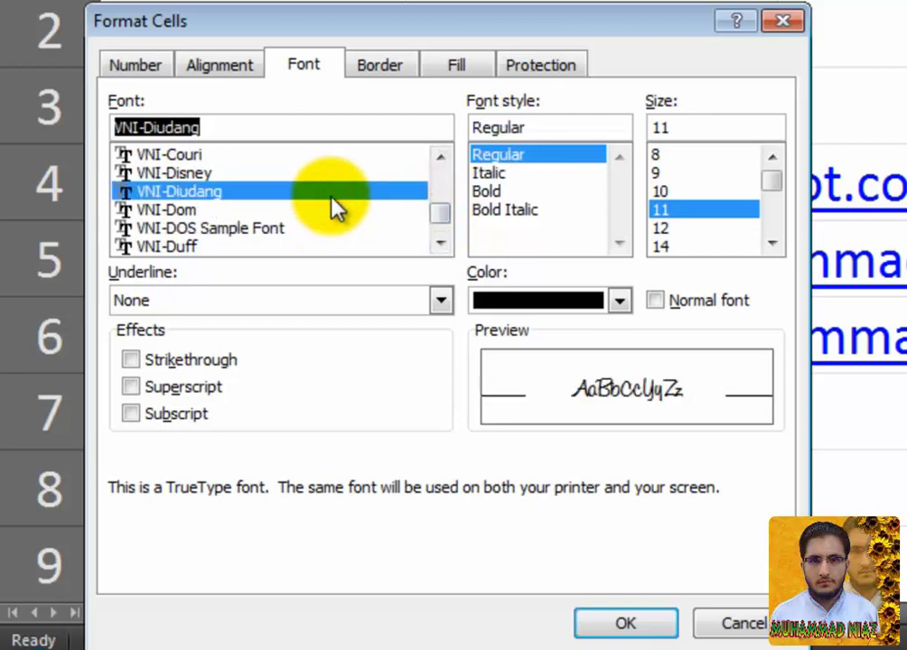
click(511, 191)
click(514, 209)
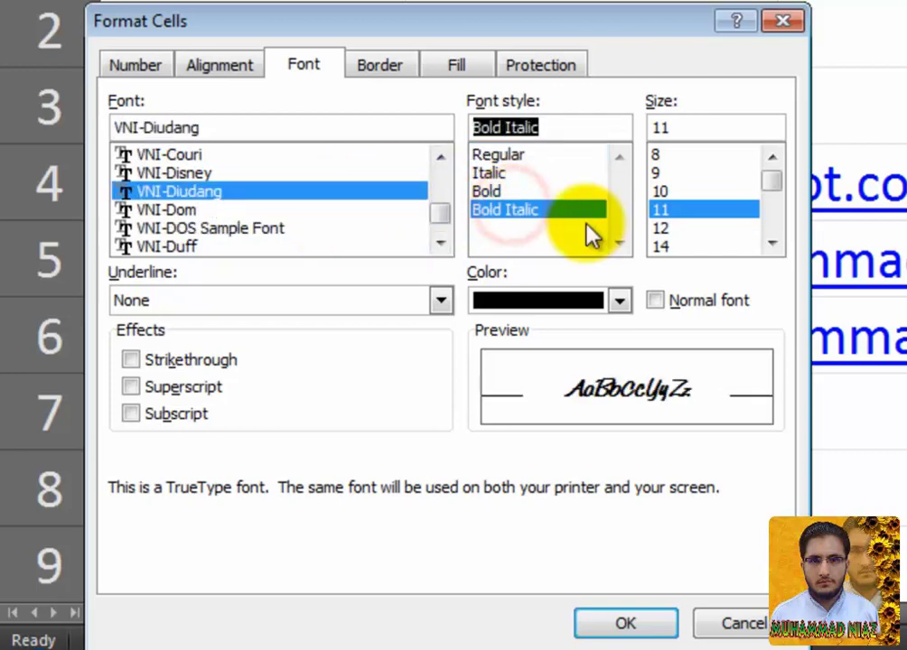
Step: Set the font size to 14 and the color to standard purple, and apply the formatting to cell A1
click(723, 246)
click(619, 301)
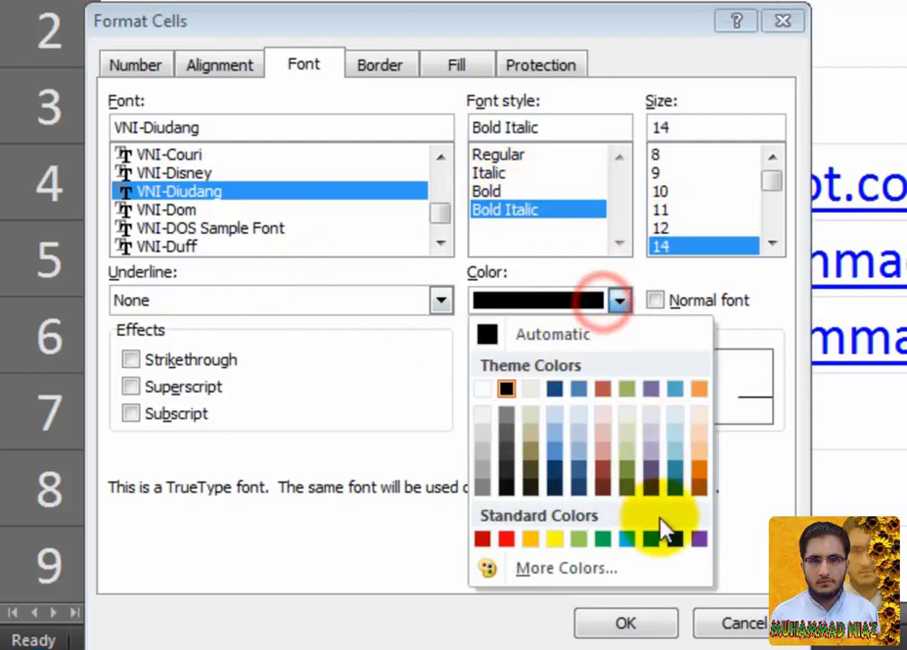
click(699, 539)
click(626, 623)
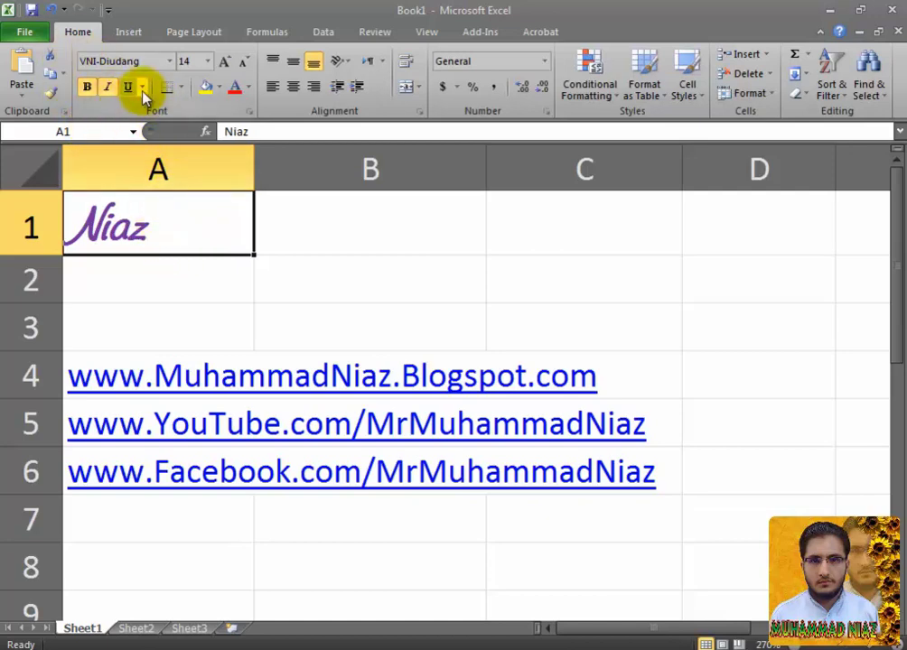
Step: Look through the available font, font size, underline, border, font color and fill color choices for cell A1 without changing any
click(169, 61)
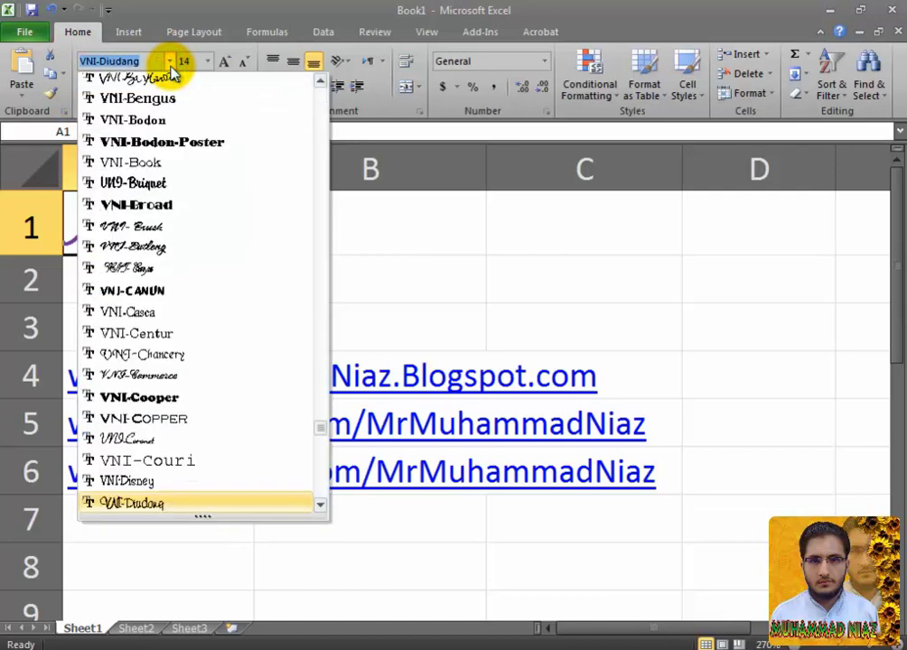
click(170, 63)
click(208, 61)
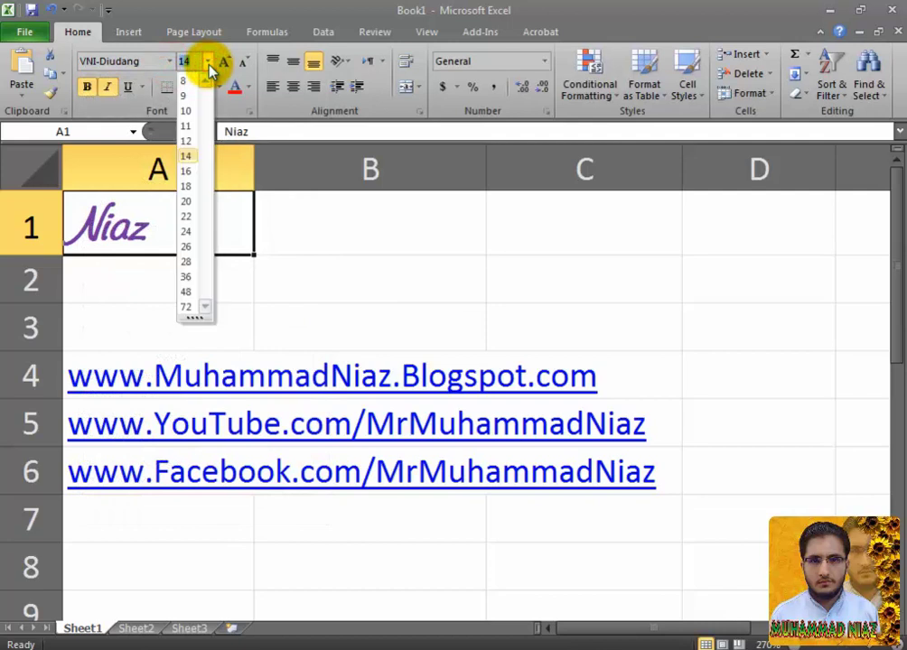
click(208, 61)
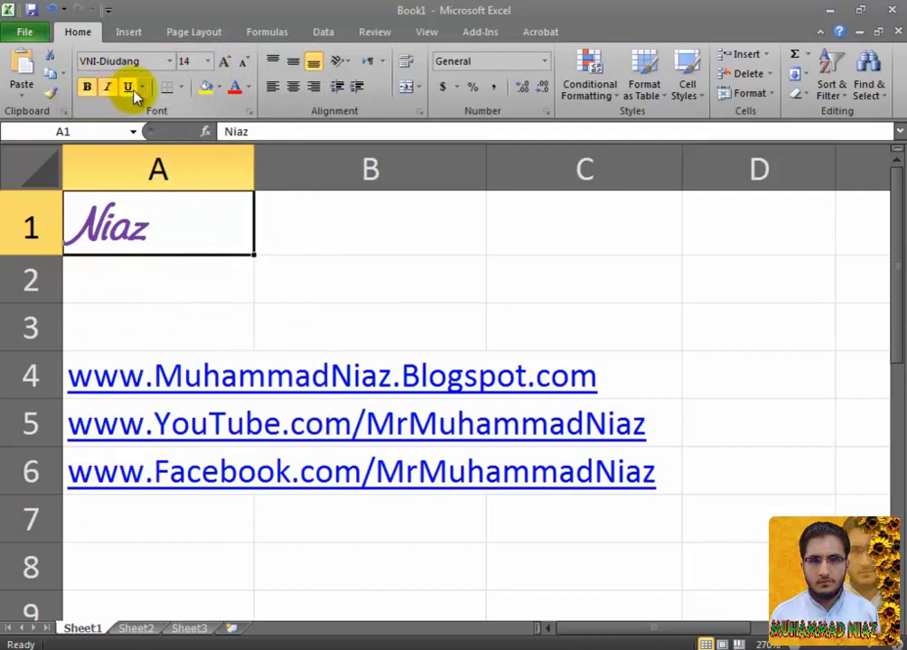
click(141, 87)
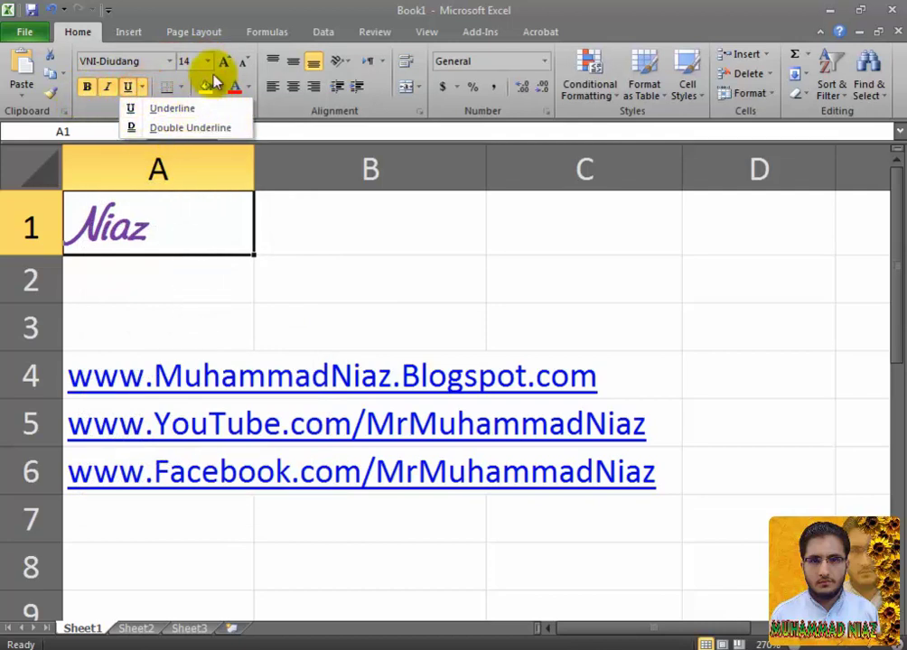
click(251, 7)
click(185, 87)
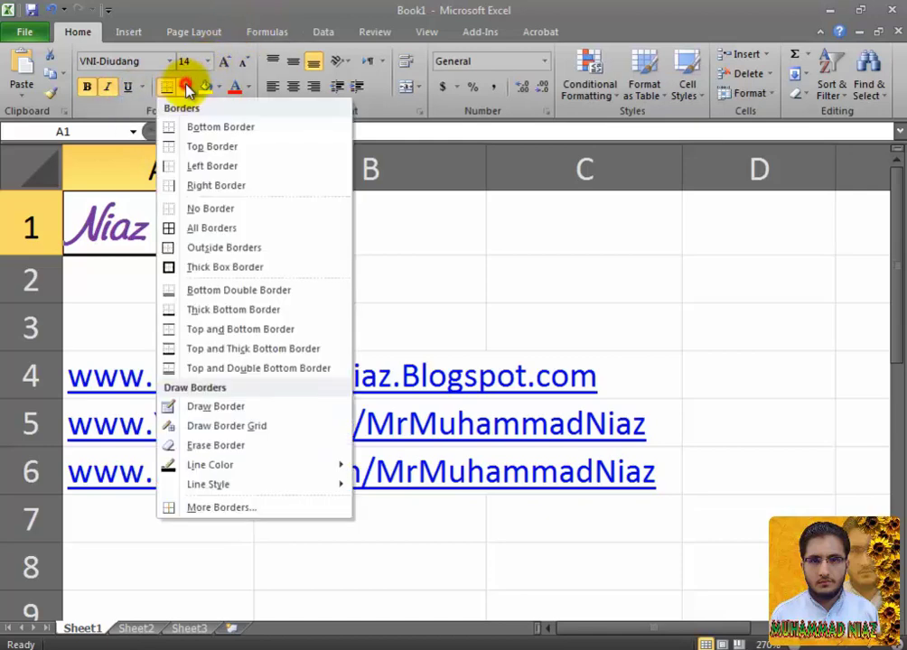
click(186, 88)
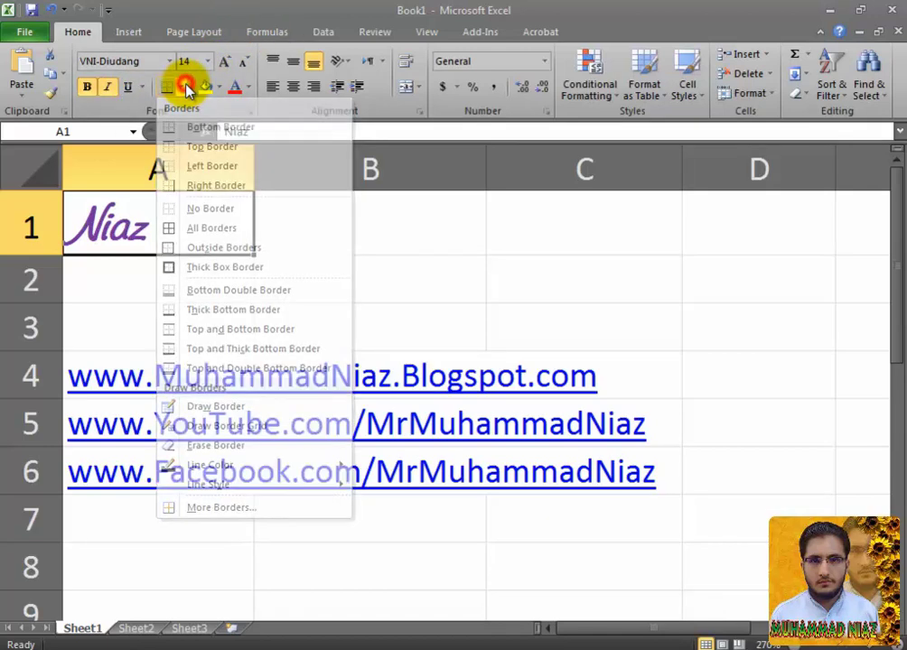
click(248, 88)
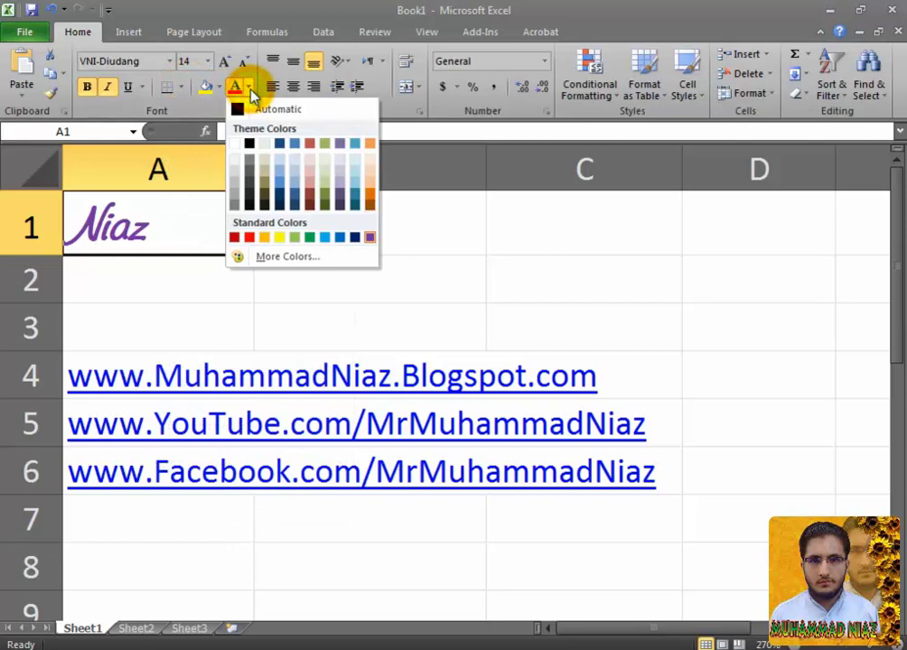
click(244, 87)
click(221, 87)
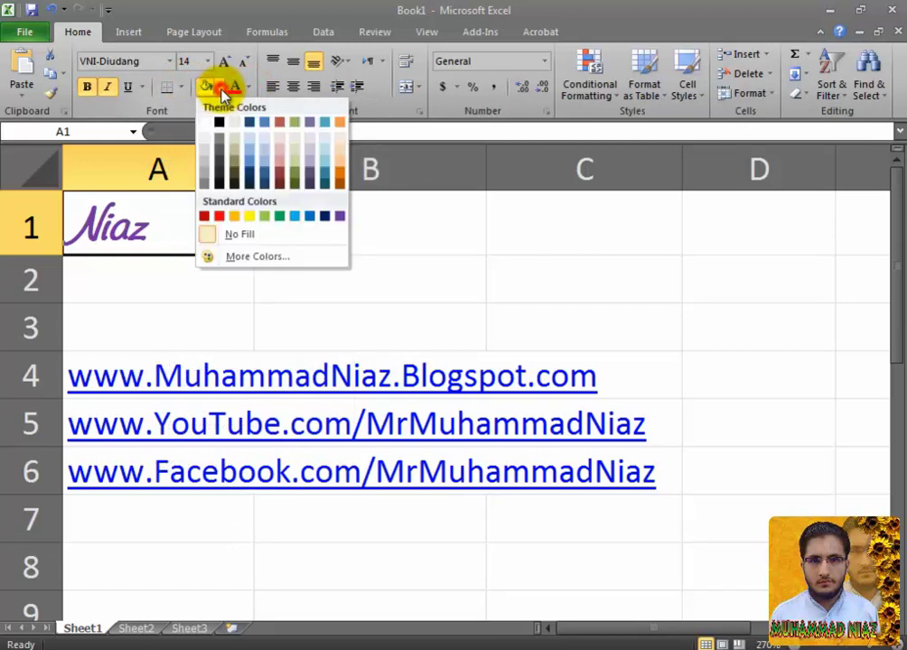
click(222, 90)
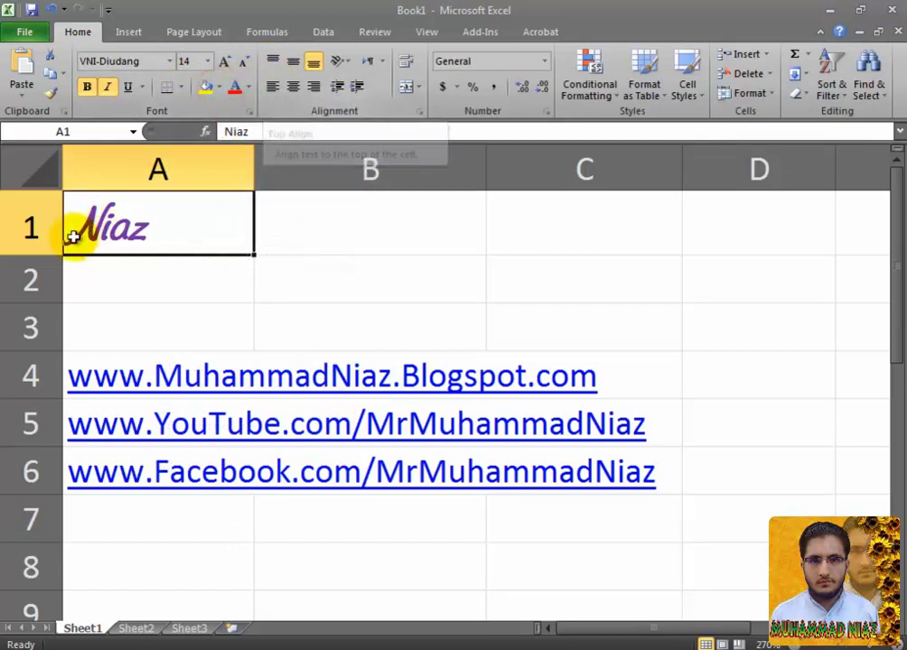
Step: Make row 1 about twice as tall and try Top Align and Middle Align on cell A1, returning it to Bottom Align
drag(45, 256, 45, 326)
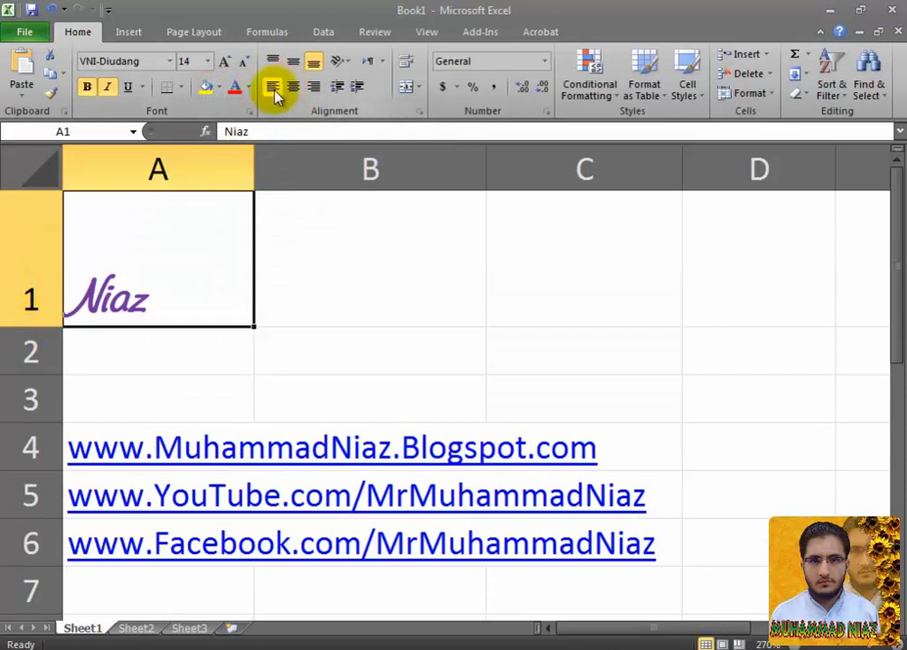
click(278, 63)
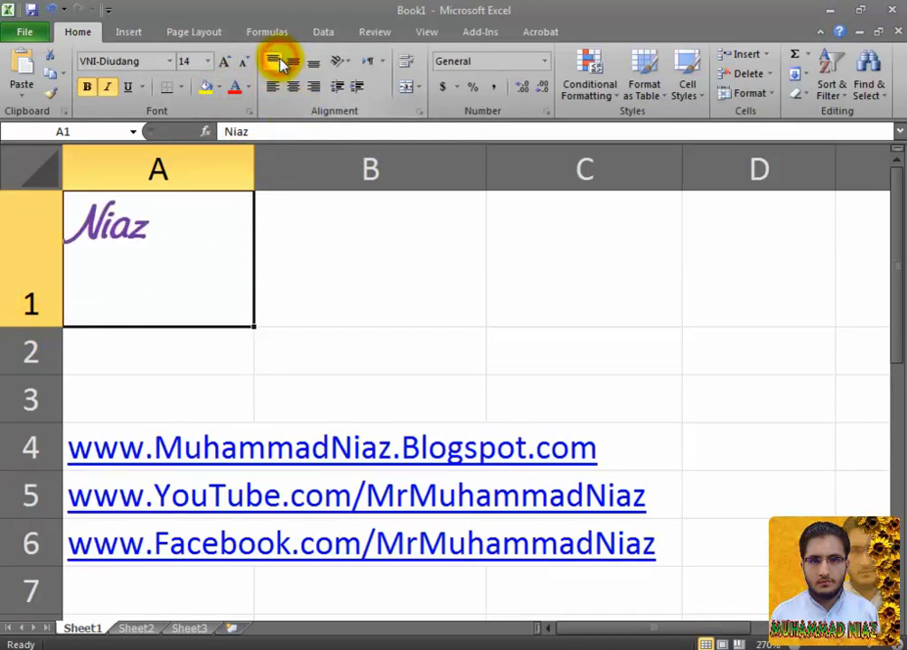
click(294, 63)
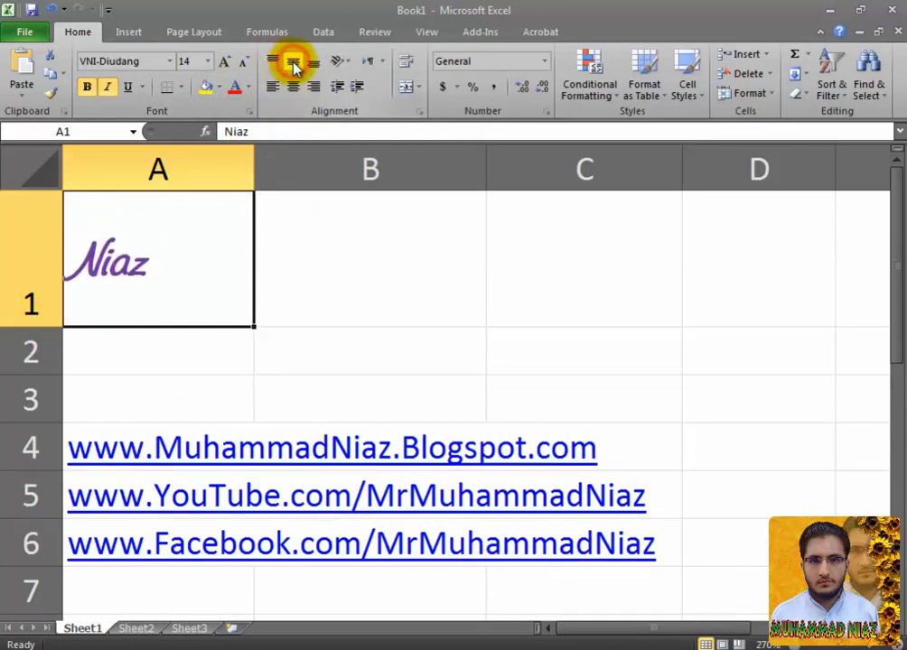
click(311, 67)
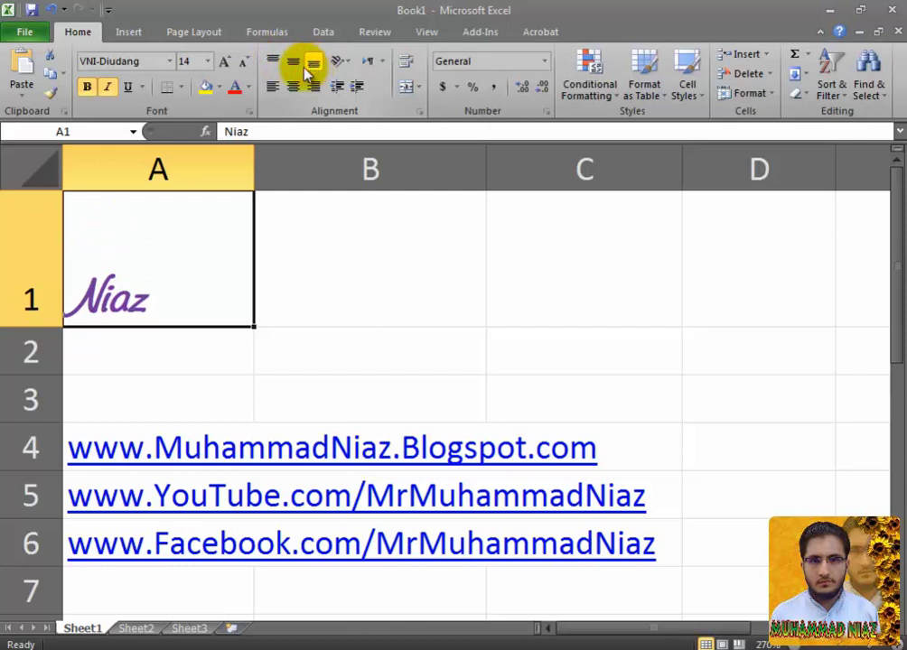
Step: Try left and center alignment on the text in cell A1, and set it to right alignment
click(274, 87)
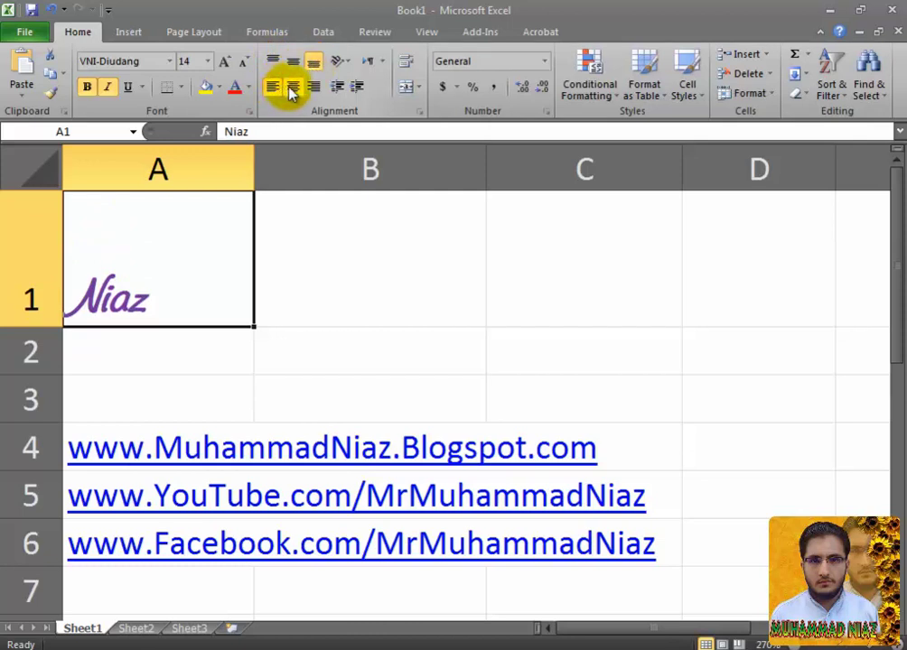
click(292, 90)
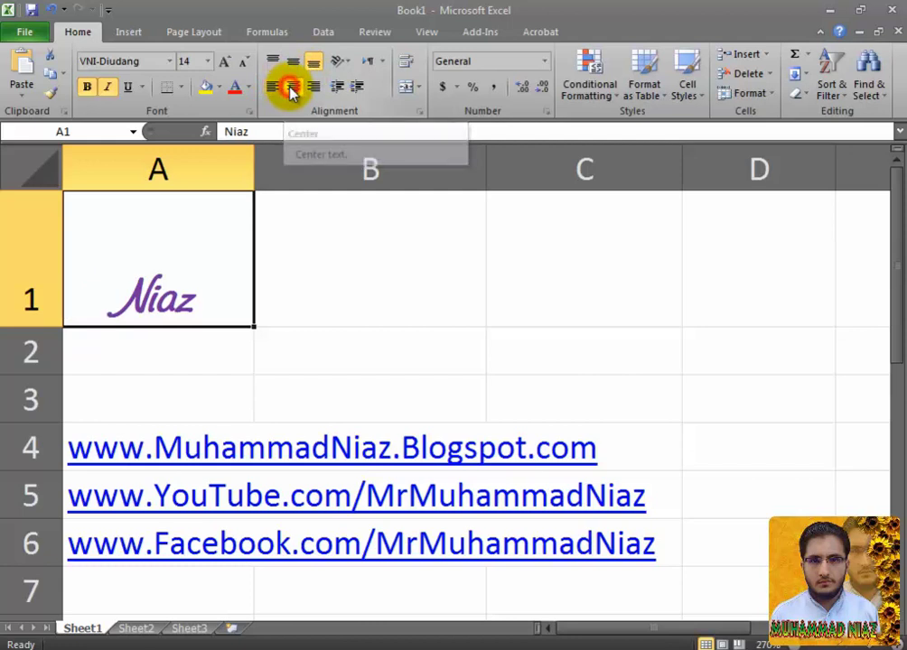
click(313, 88)
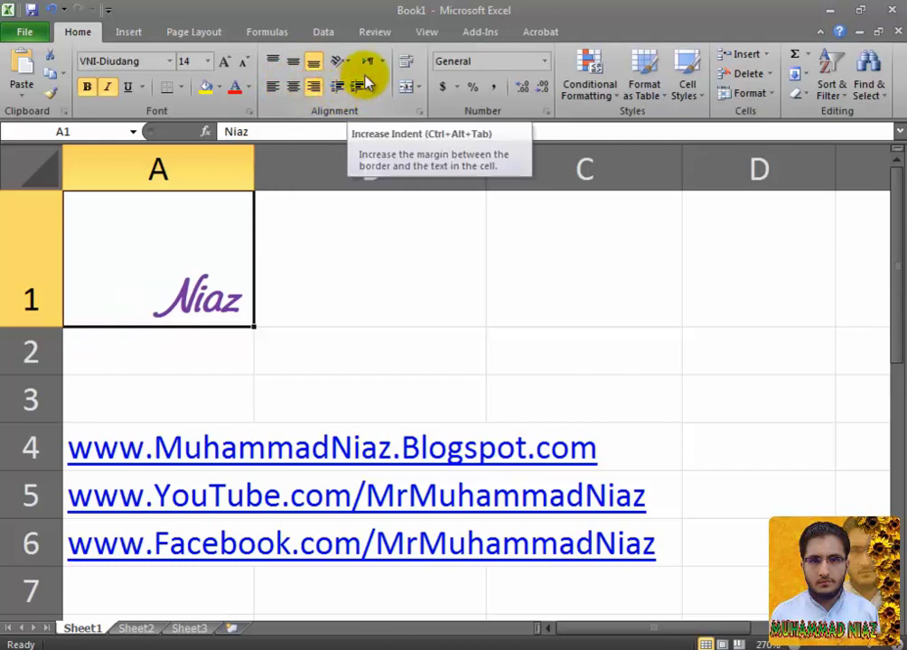
Step: Try the Vertical Text orientation on cell A1, and set the orientation to Angle Clockwise
click(341, 61)
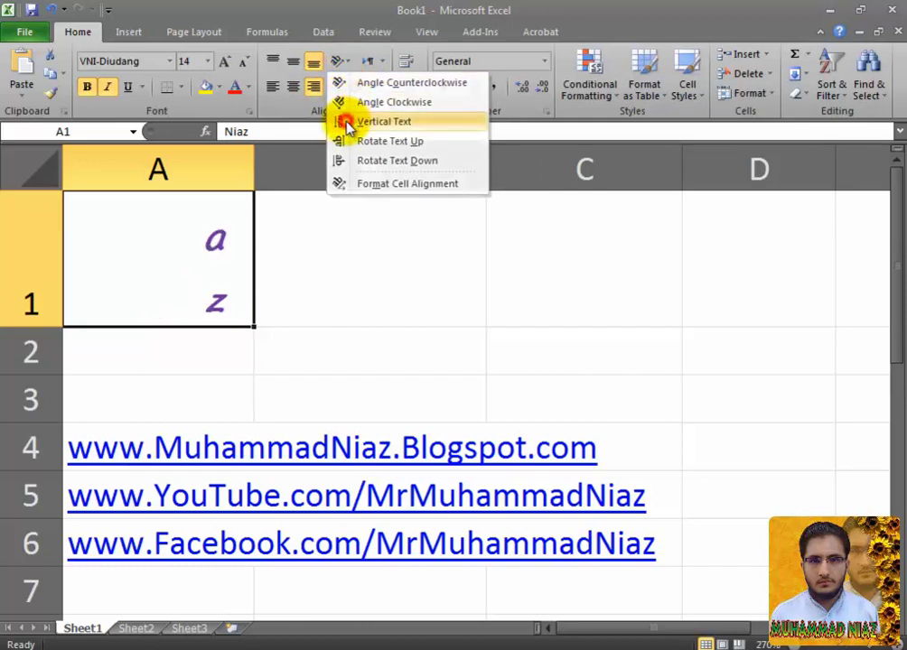
click(341, 121)
click(340, 61)
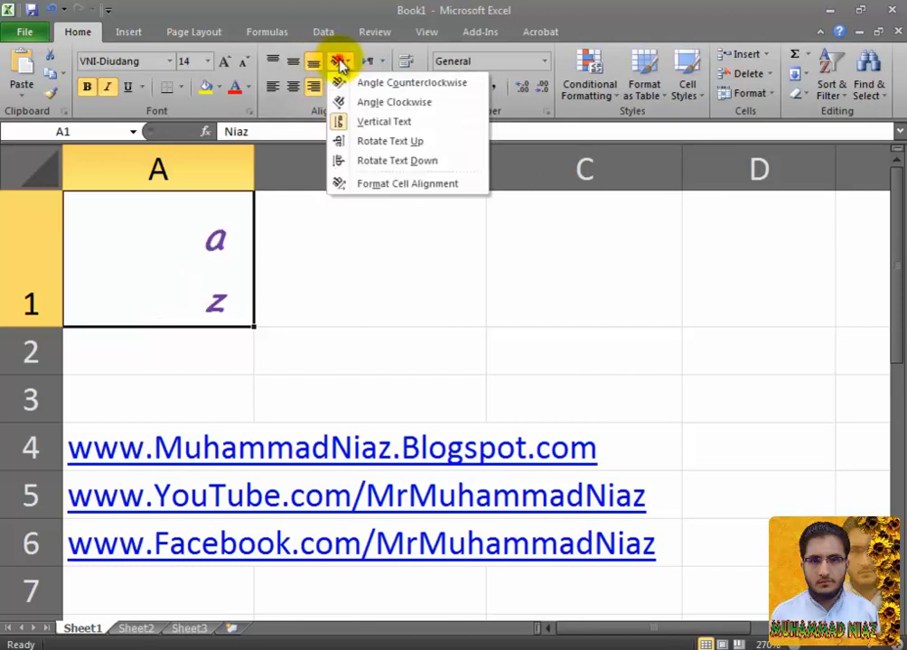
click(364, 105)
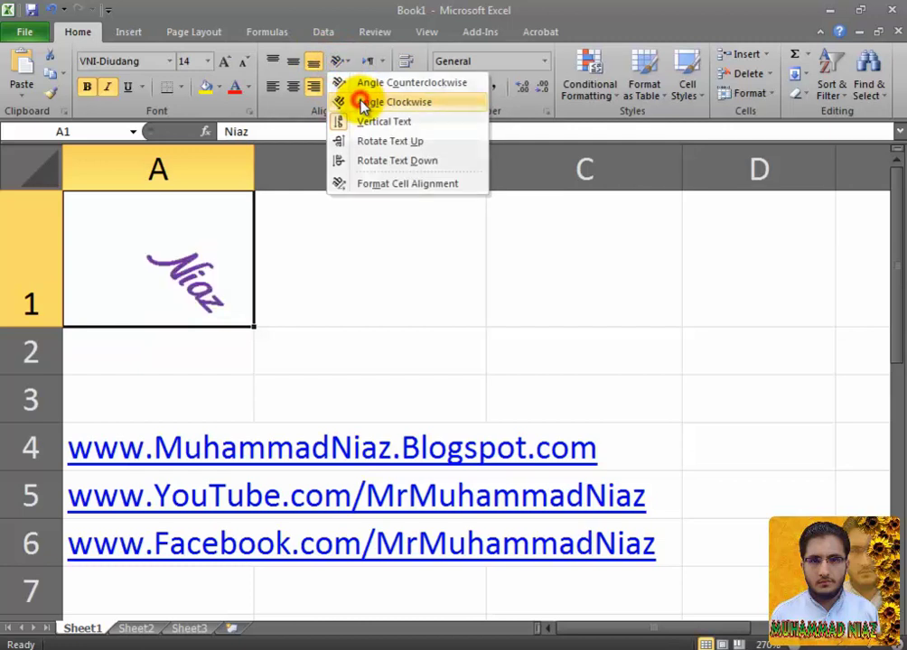
click(344, 64)
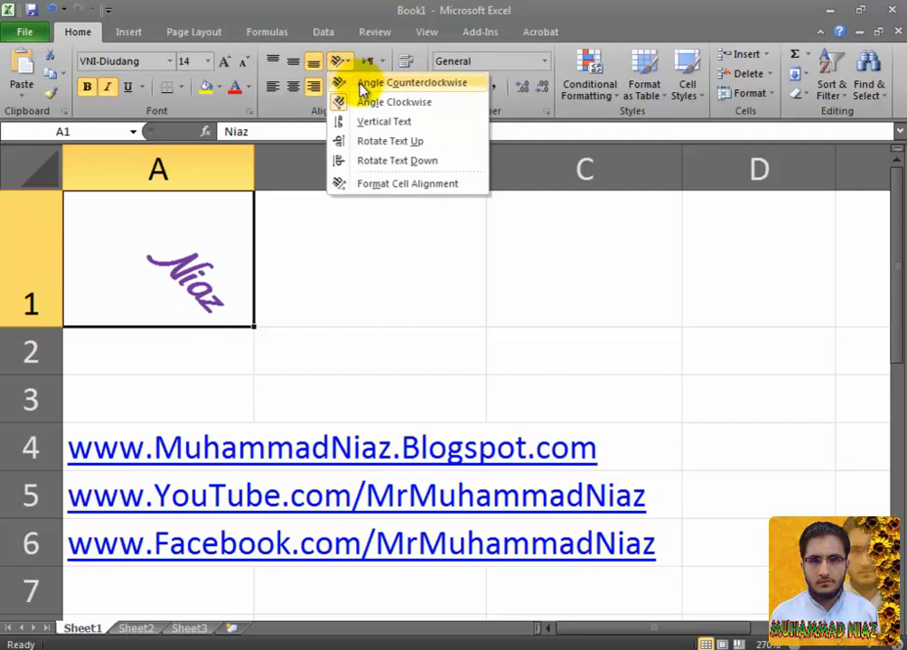
click(366, 13)
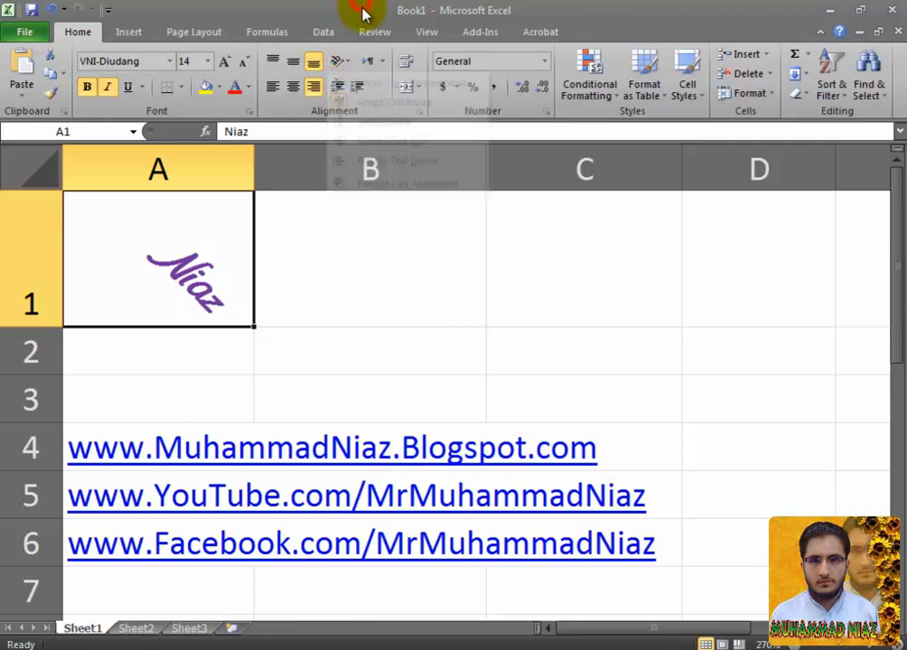
Step: Look through the merge, number format and accounting currency options for cell A1 without applying any
click(420, 86)
click(420, 85)
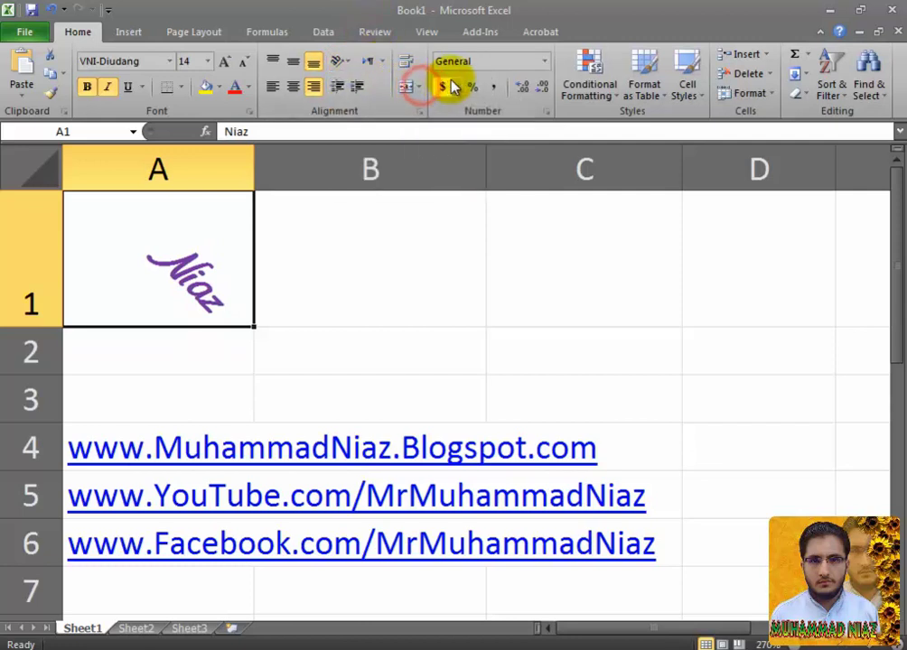
click(546, 61)
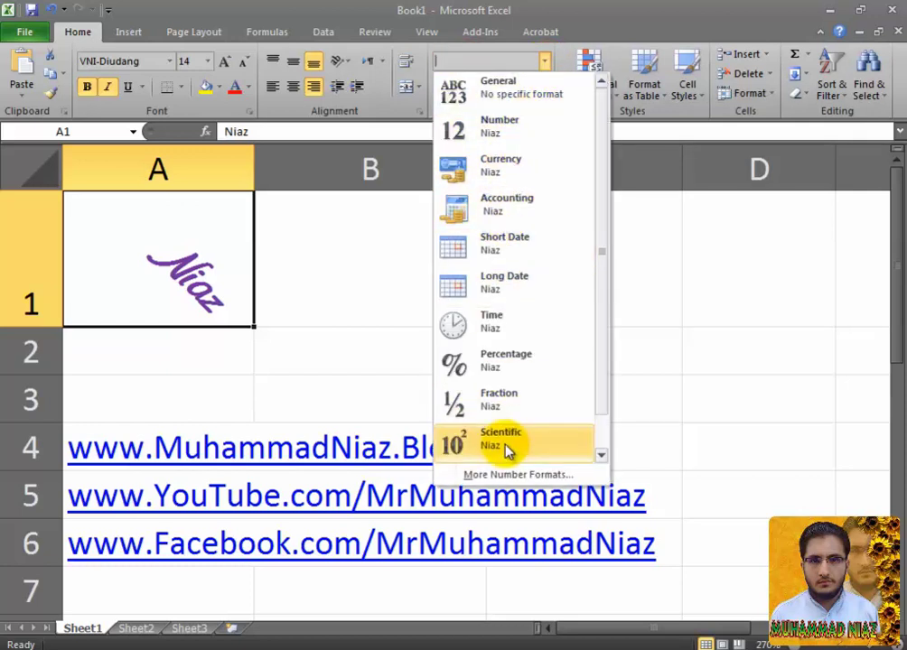
click(531, 16)
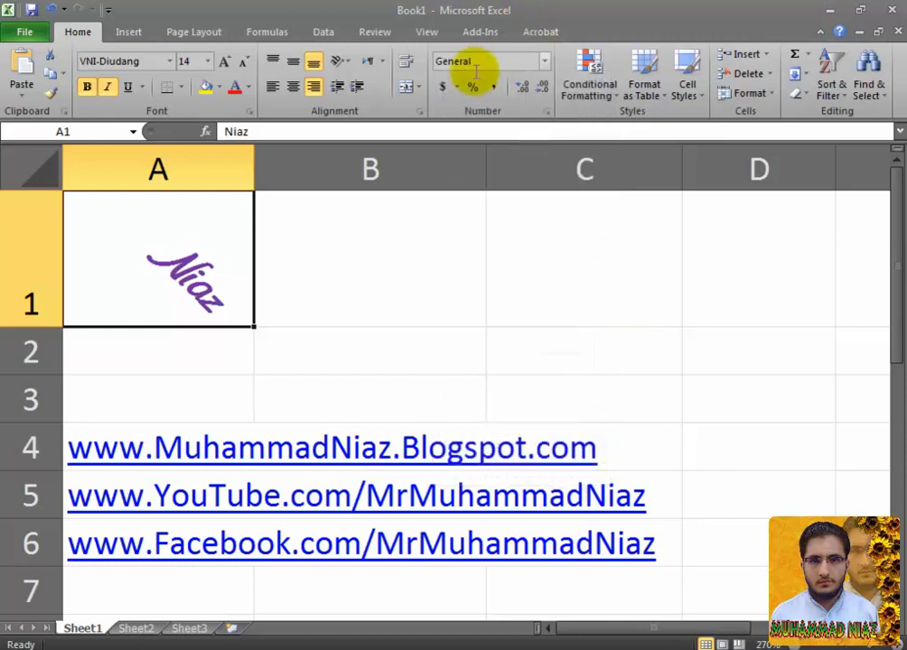
click(453, 87)
click(454, 88)
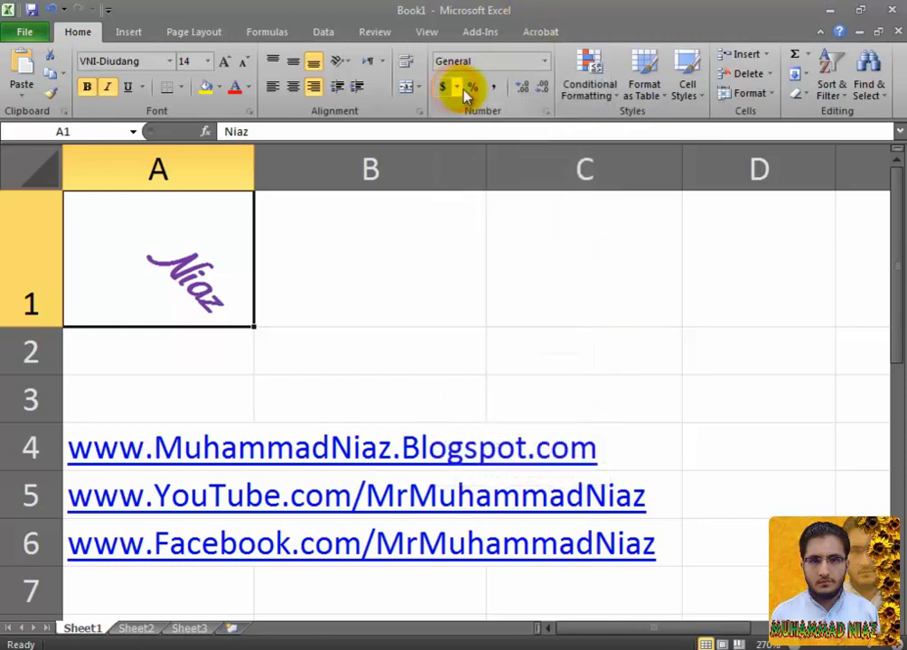